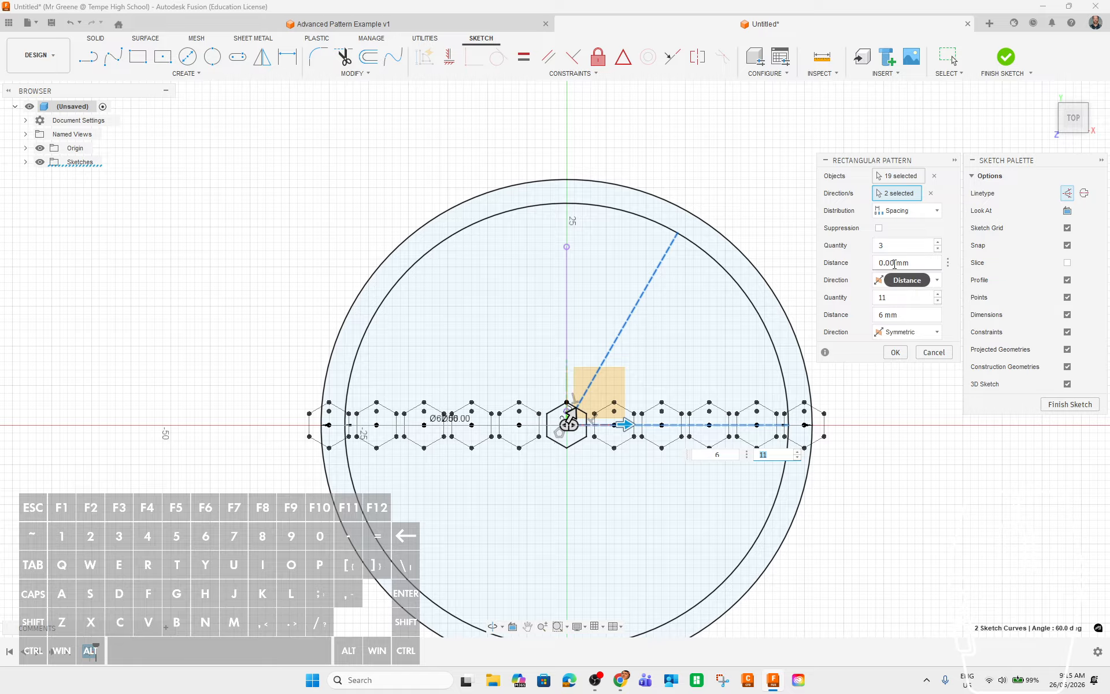
Step: Set the hexagon pattern's angled direction to 11 copies spaced 6 mm apart
{"action": "left_click", "coordinate": [895, 264]}
{"action": "type", "text": "6"}
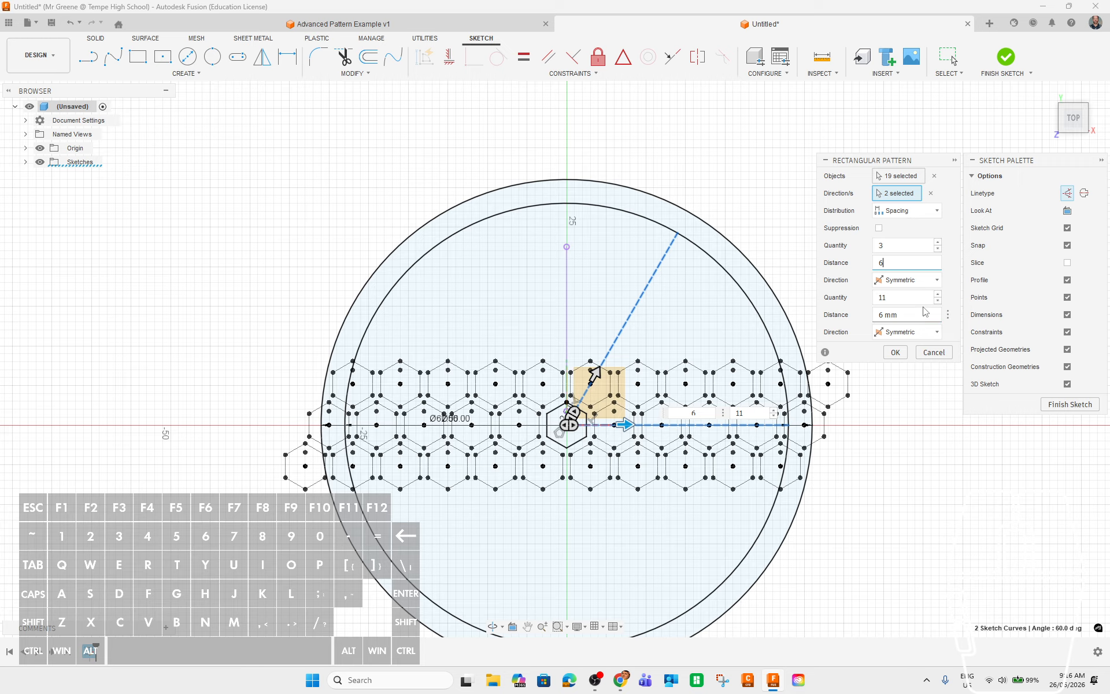
{"action": "left_click", "coordinate": [938, 242]}
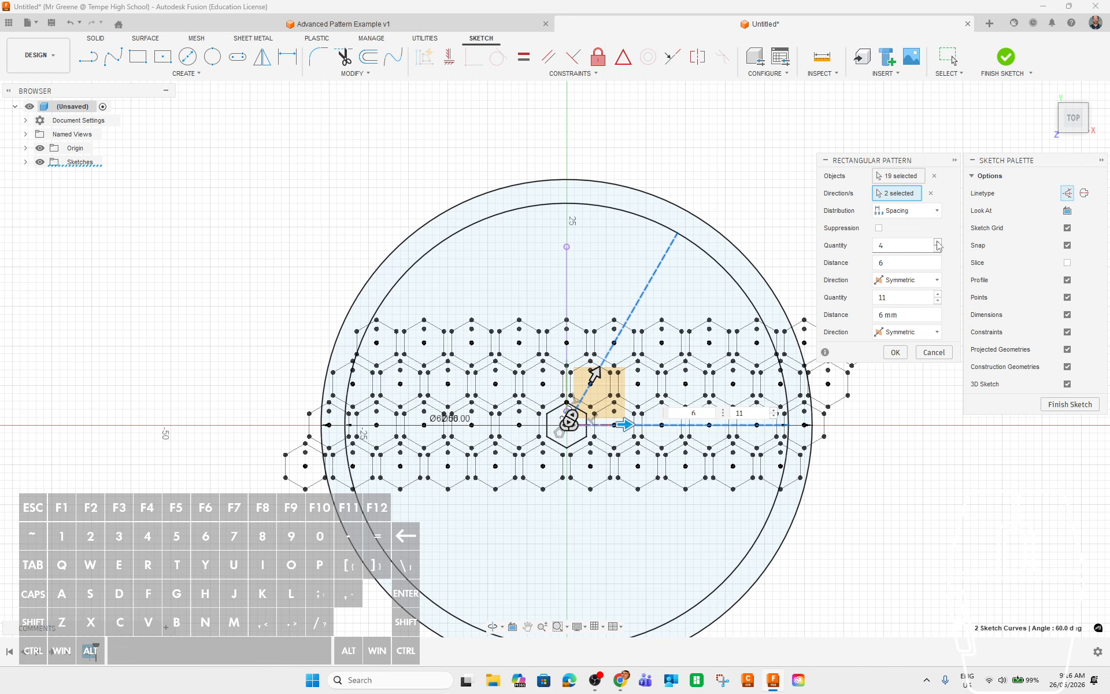
{"action": "left_click", "coordinate": [938, 242]}
{"action": "left_click", "coordinate": [938, 242]}
{"action": "left_click", "coordinate": [938, 242]}
{"action": "left_click", "coordinate": [938, 243]}
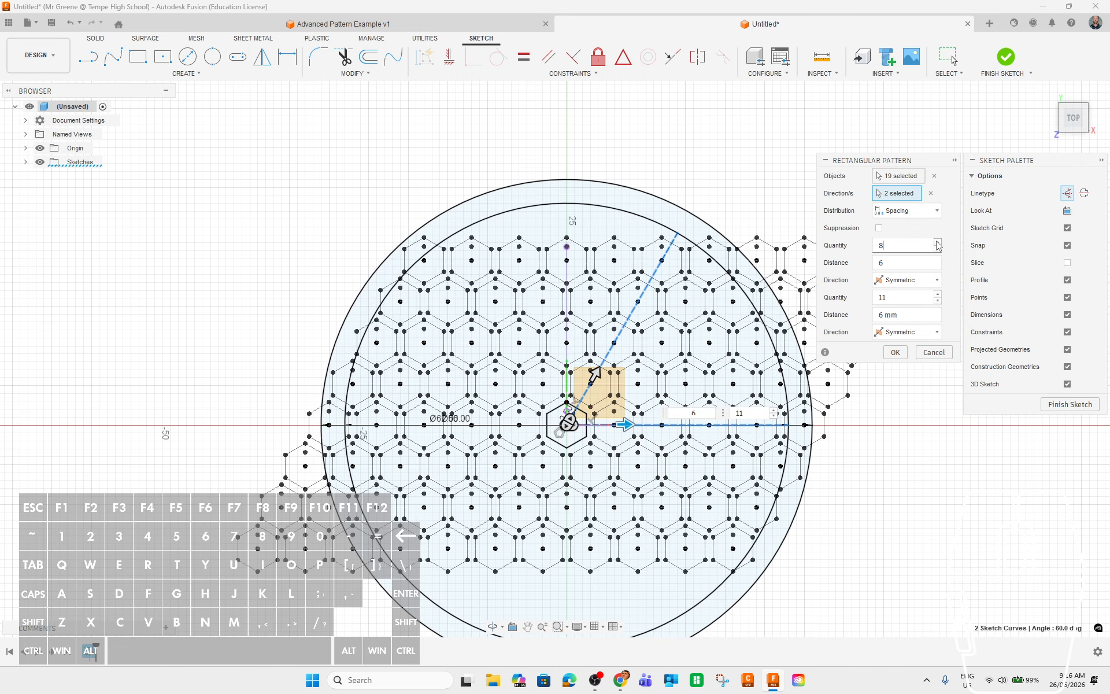
{"action": "left_click", "coordinate": [937, 242]}
{"action": "left_click", "coordinate": [937, 243]}
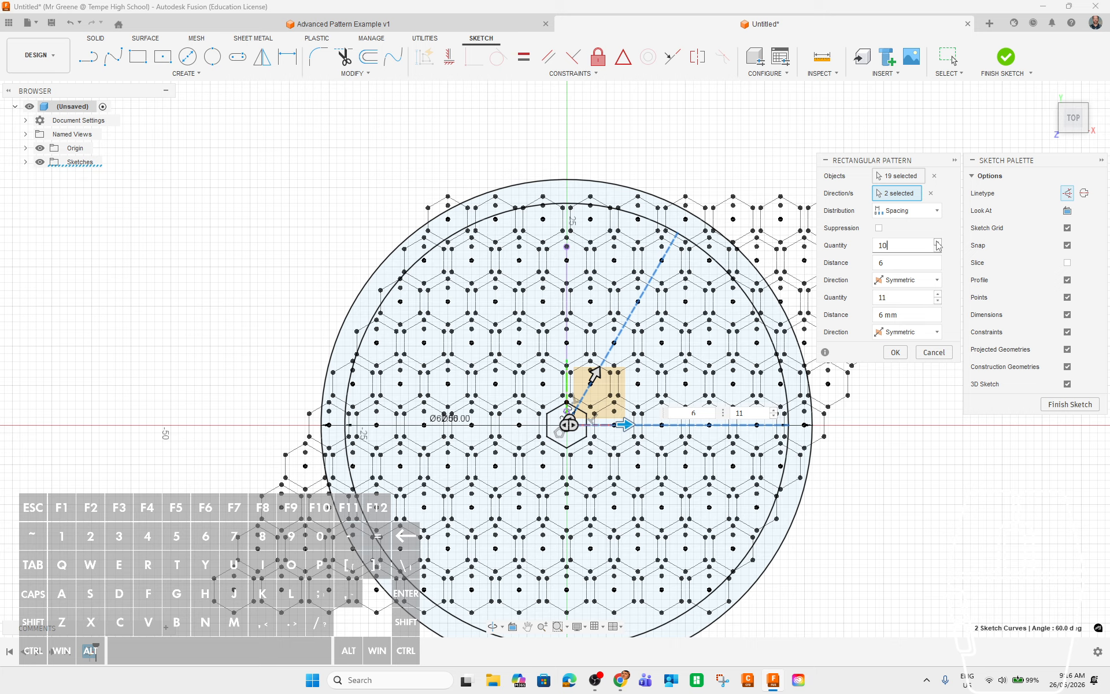
{"action": "left_click", "coordinate": [938, 243]}
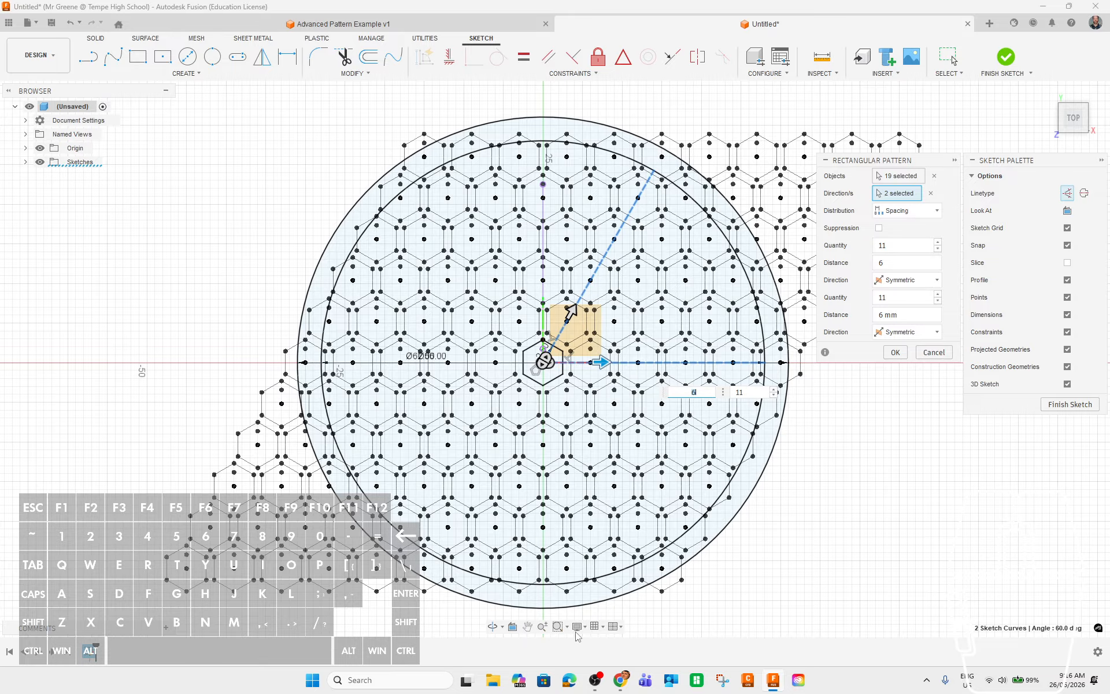
Step: Try 13 copies in the pattern's angled direction, check the coverage at the circles' lower edge, and return the quantity to 11
{"action": "scroll", "coordinate": [684, 526], "scroll_direction": "up", "scroll_amount": 3}
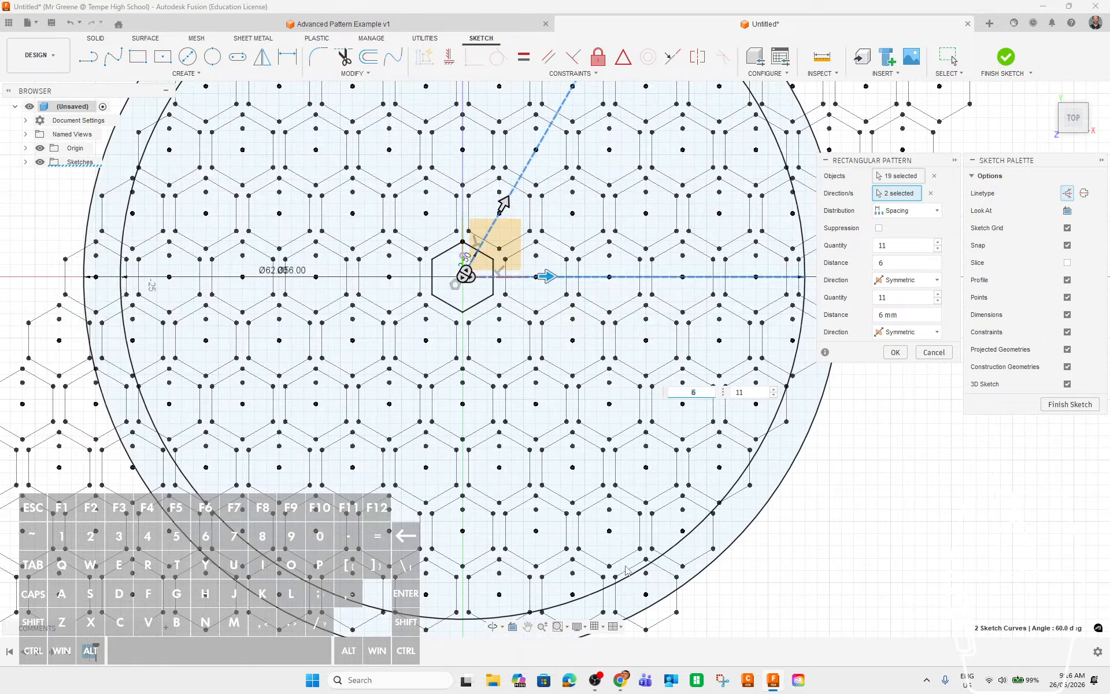
{"action": "left_click", "coordinate": [937, 243]}
{"action": "left_click", "coordinate": [937, 242]}
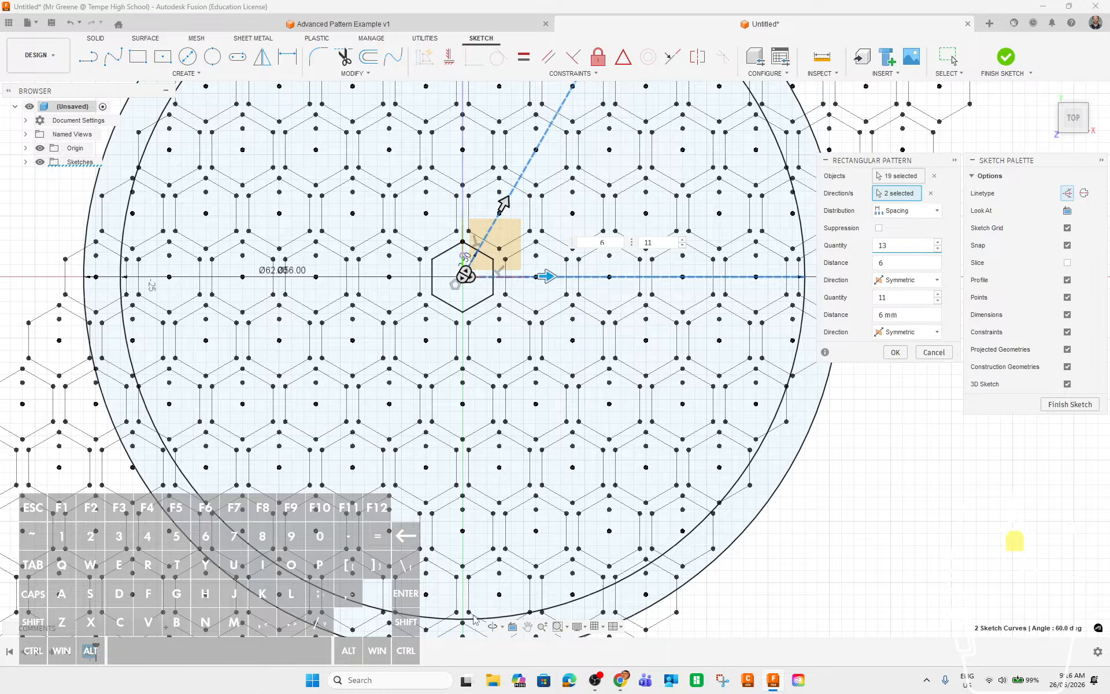
{"action": "scroll", "coordinate": [481, 608], "scroll_direction": "down", "scroll_amount": 2}
{"action": "middle_click_drag", "start_coordinate": [477, 610], "coordinate": [481, 487]}
{"action": "scroll", "coordinate": [464, 514], "scroll_direction": "up", "scroll_amount": 4}
{"action": "scroll", "coordinate": [463, 516], "scroll_direction": "up", "scroll_amount": 3}
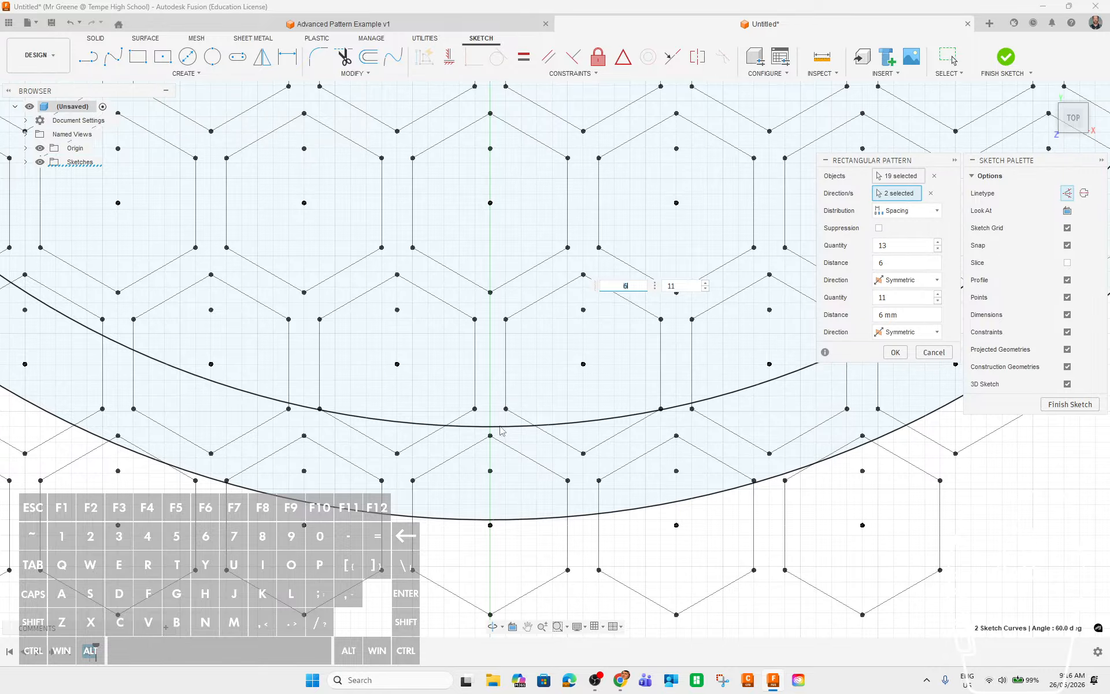
{"action": "scroll", "coordinate": [500, 418], "scroll_direction": "down", "scroll_amount": 6}
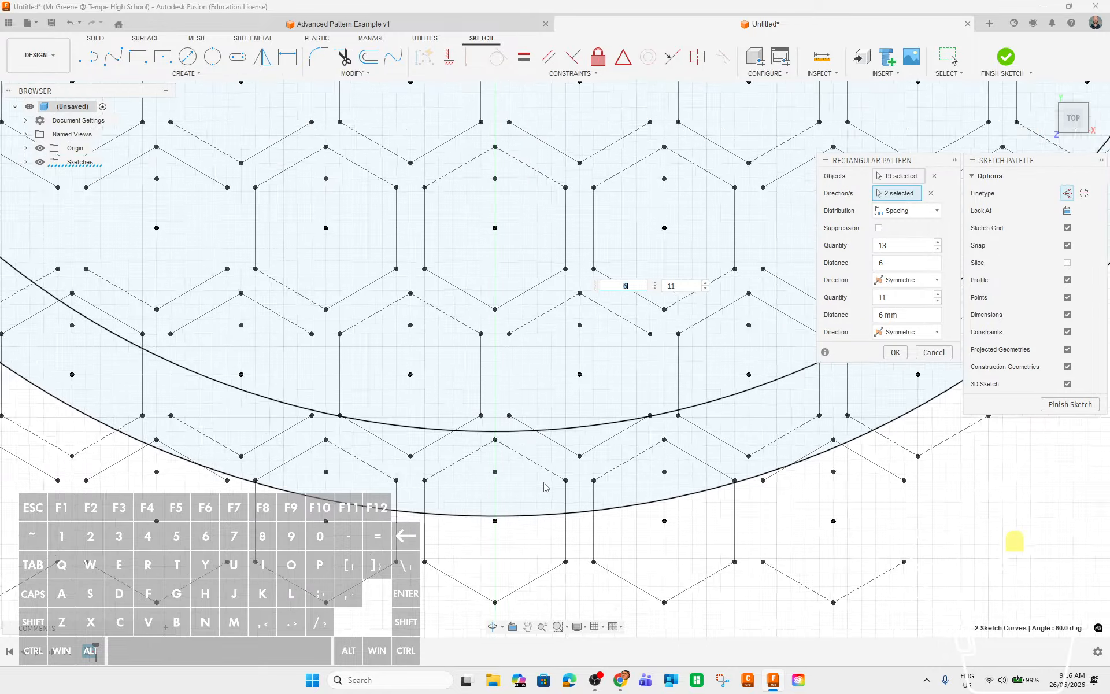
{"action": "left_click", "coordinate": [938, 249]}
{"action": "scroll", "coordinate": [780, 479], "scroll_direction": "down", "scroll_amount": 4}
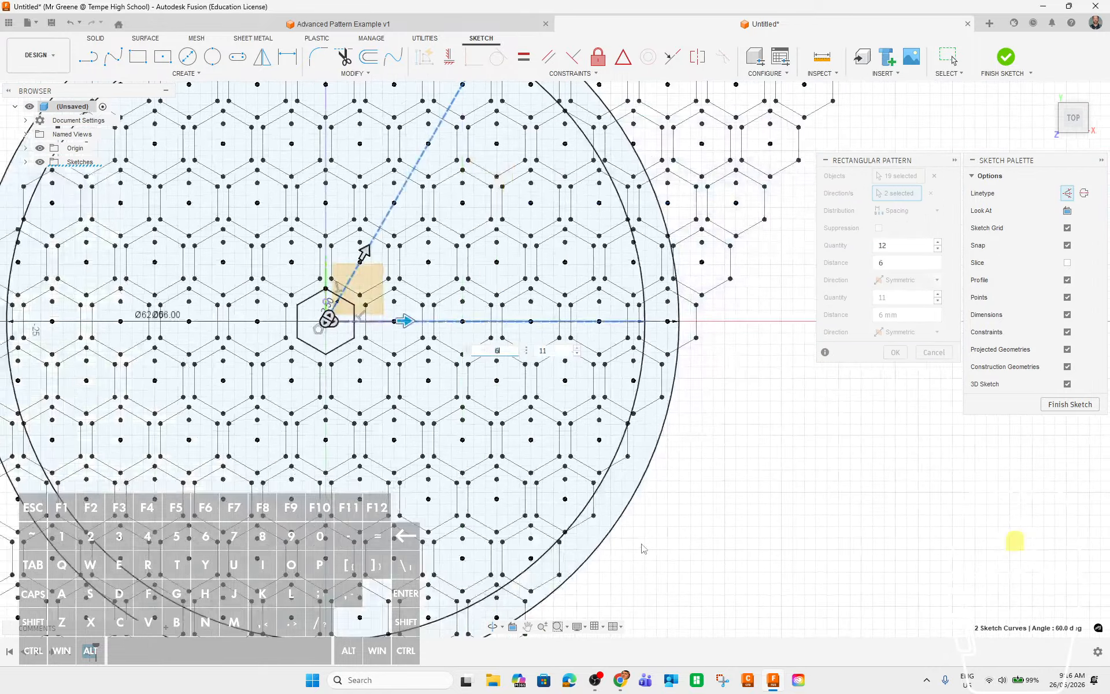
{"action": "left_click", "coordinate": [938, 250]}
Step: Apply the rectangular hexagon pattern across the circles and finish the sketch
{"action": "scroll", "coordinate": [333, 281], "scroll_direction": "up", "scroll_amount": 5}
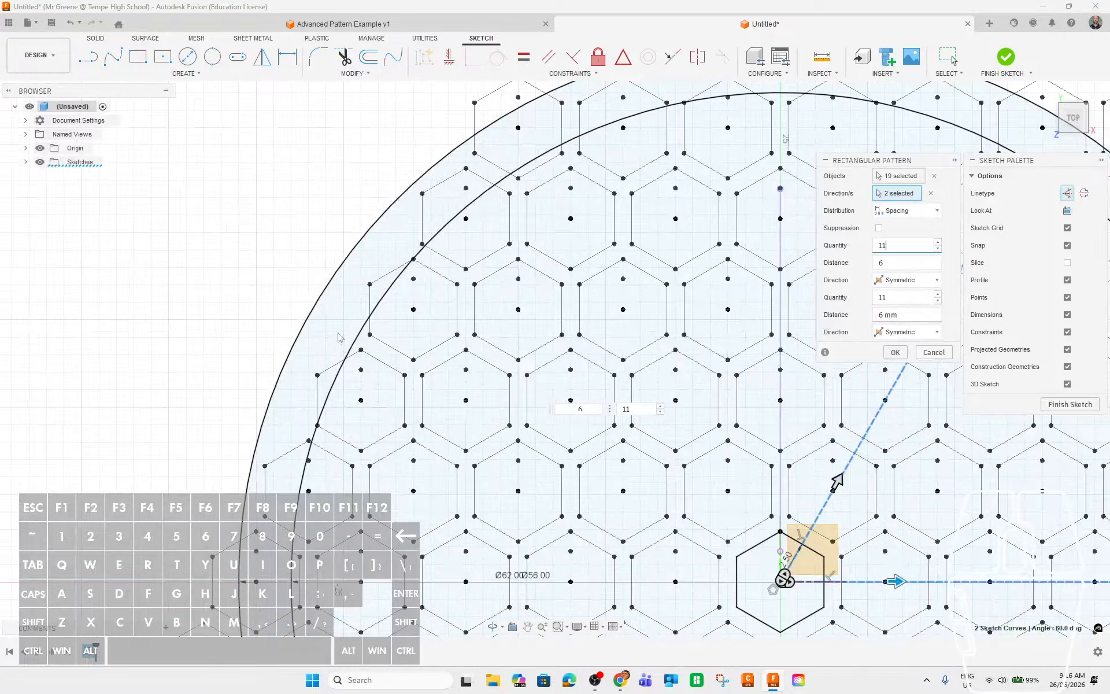
{"action": "scroll", "coordinate": [371, 371], "scroll_direction": "down", "scroll_amount": 5}
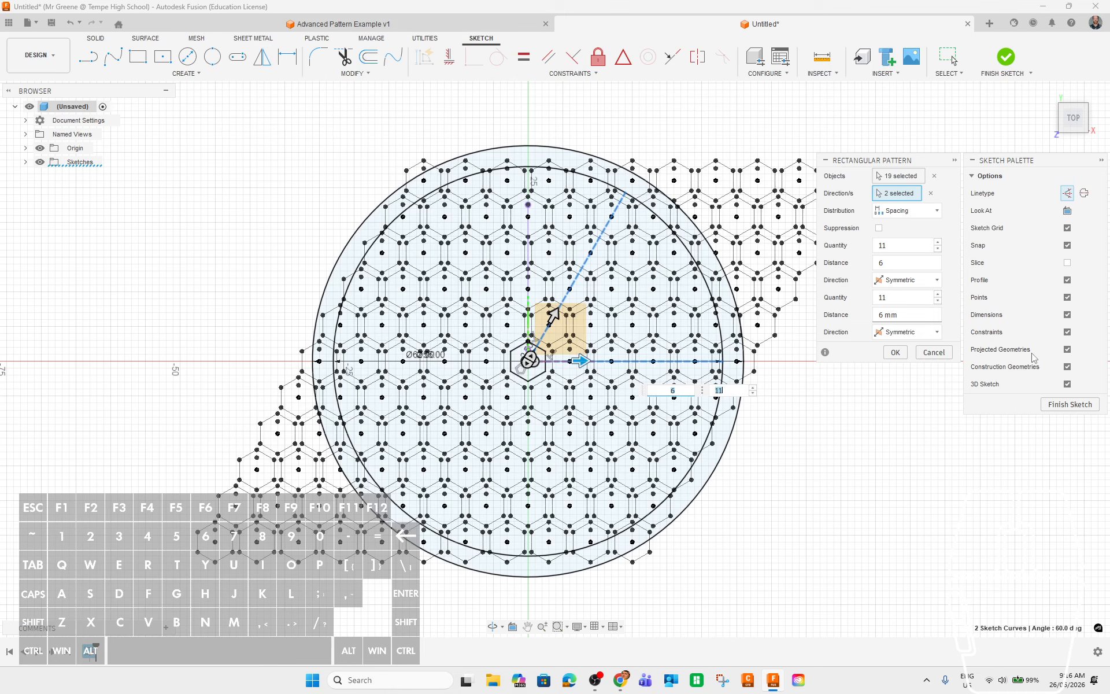
{"action": "left_click", "coordinate": [895, 353]}
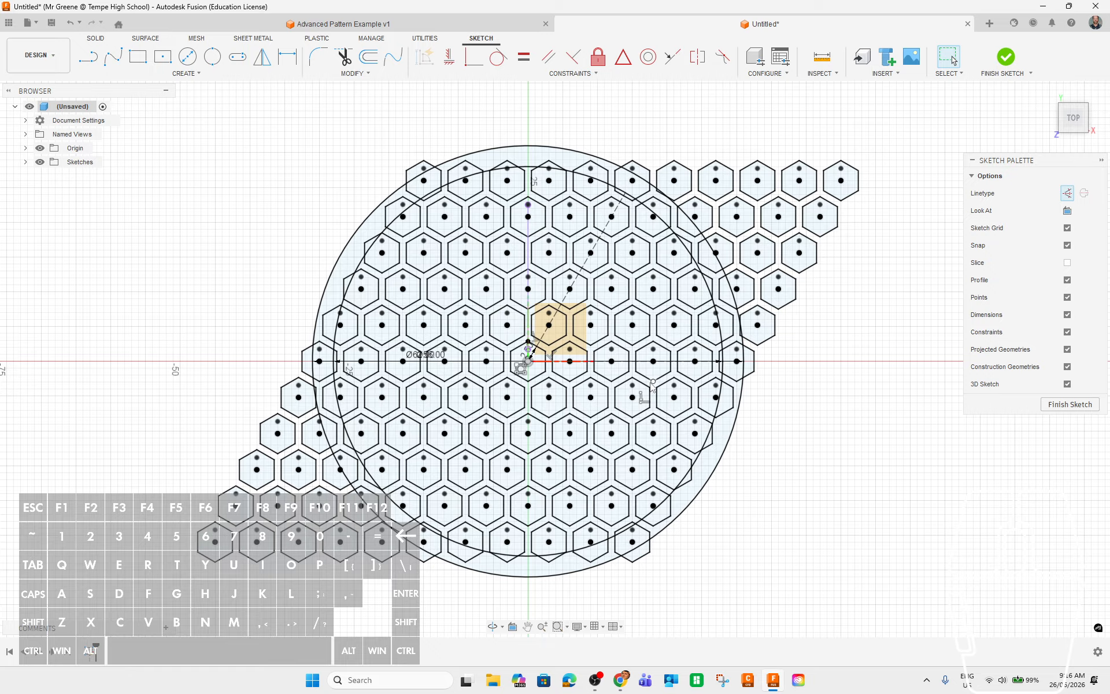
{"action": "scroll", "coordinate": [642, 382], "scroll_direction": "up", "scroll_amount": 3}
{"action": "left_click", "coordinate": [641, 382]}
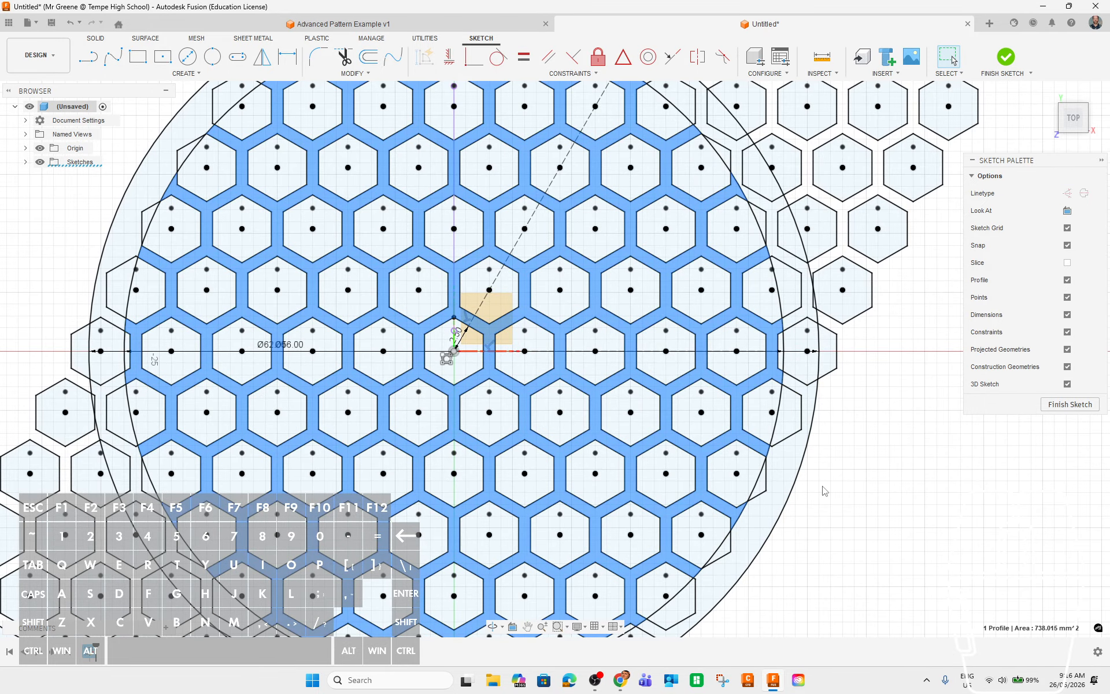
{"action": "scroll", "coordinate": [824, 490], "scroll_direction": "down", "scroll_amount": 4}
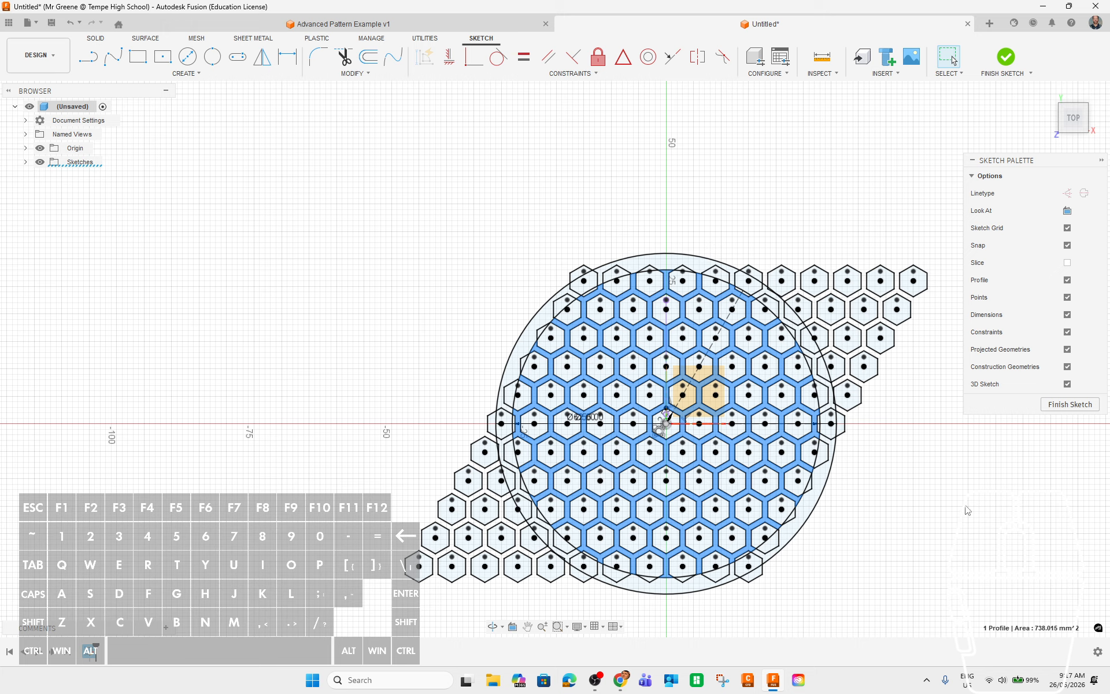
{"action": "left_click", "coordinate": [1070, 405]}
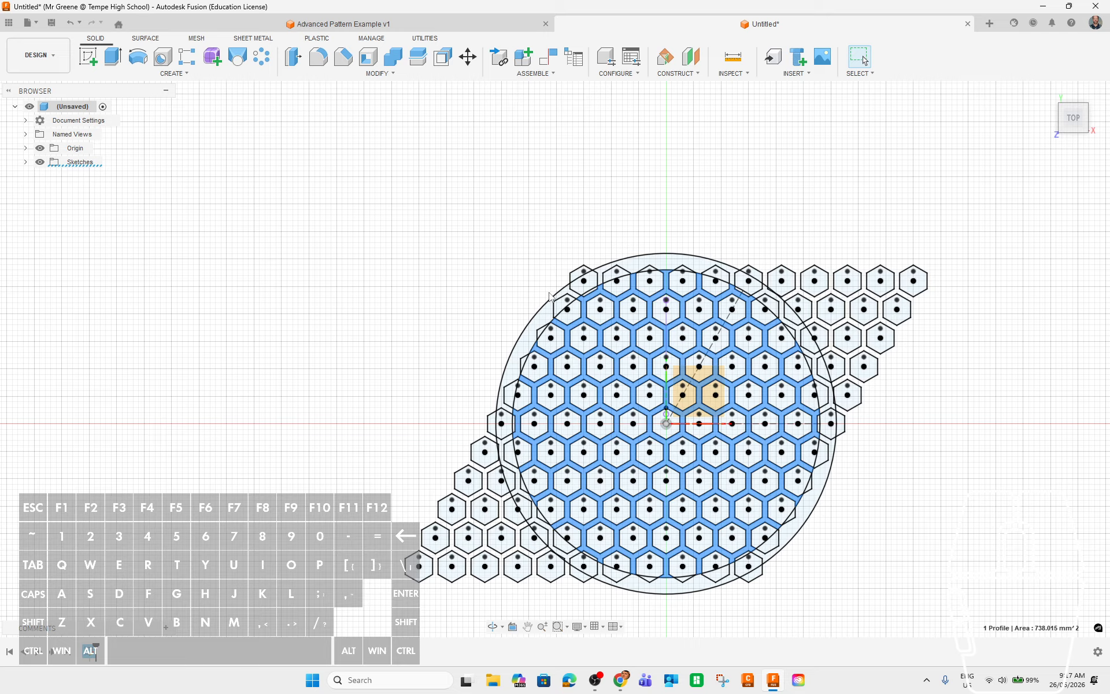
Step: Reopen the hexagon sketch, copy its two concentric circles to the clipboard, and finish the sketch
{"action": "left_click", "coordinate": [550, 297]}
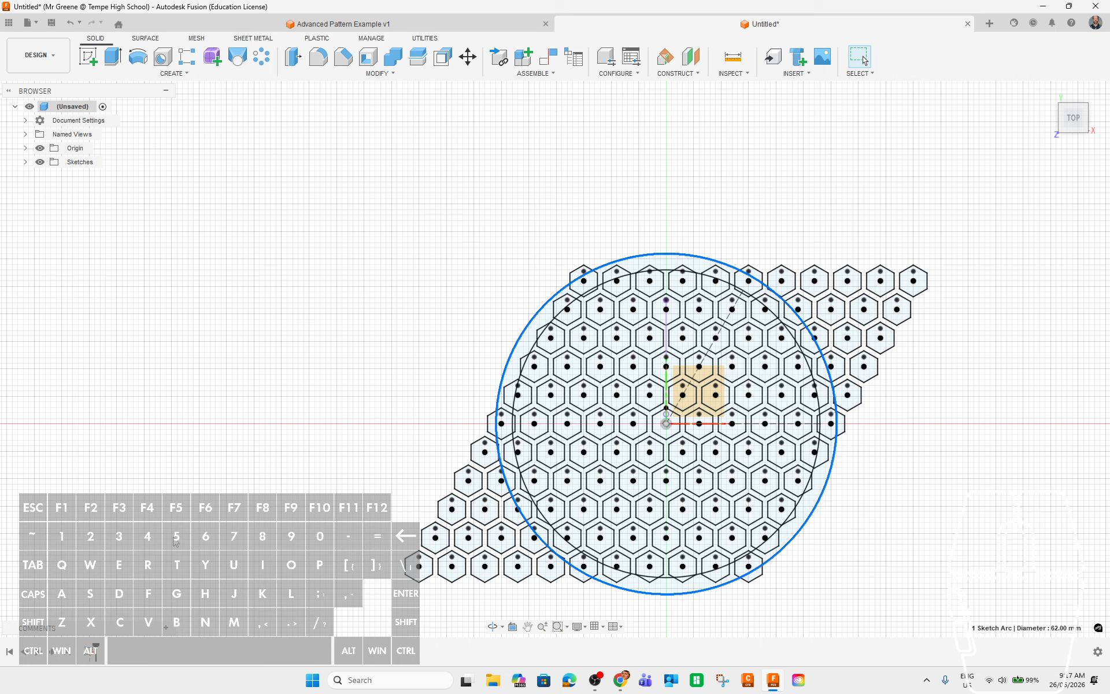
{"action": "right_click", "coordinate": [92, 649]}
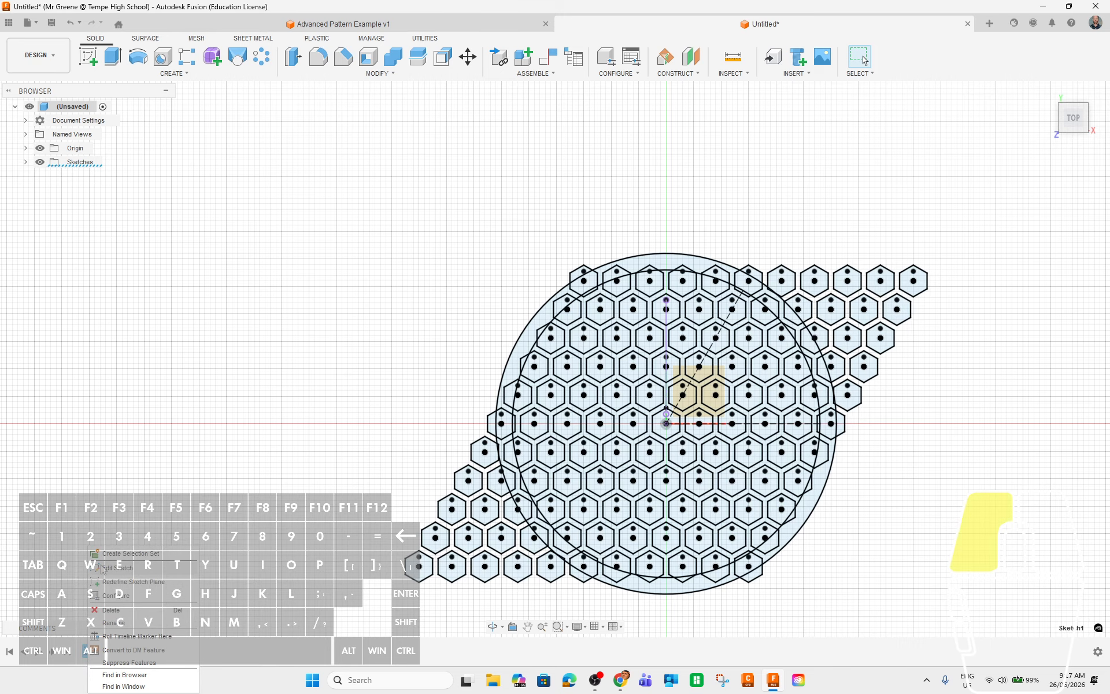
{"action": "left_click", "coordinate": [116, 568]}
{"action": "left_click", "coordinate": [537, 318]}
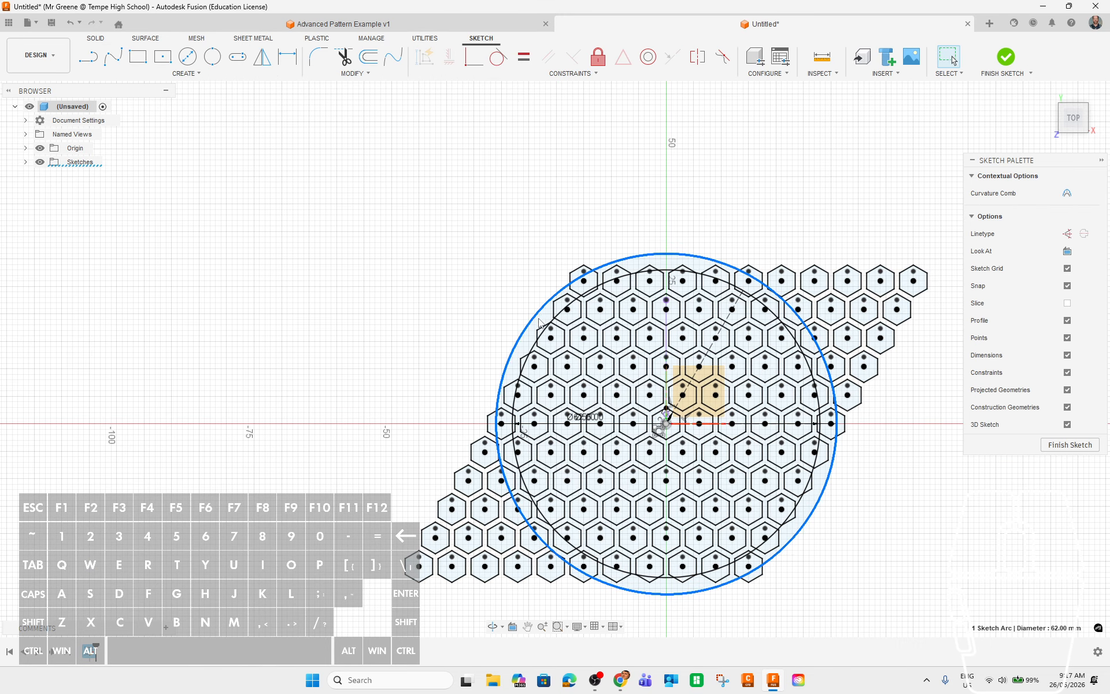
{"action": "scroll", "coordinate": [669, 273], "scroll_direction": "up", "scroll_amount": 3, "text": "shift"}
{"action": "left_click", "coordinate": [669, 270], "text": "shift"}
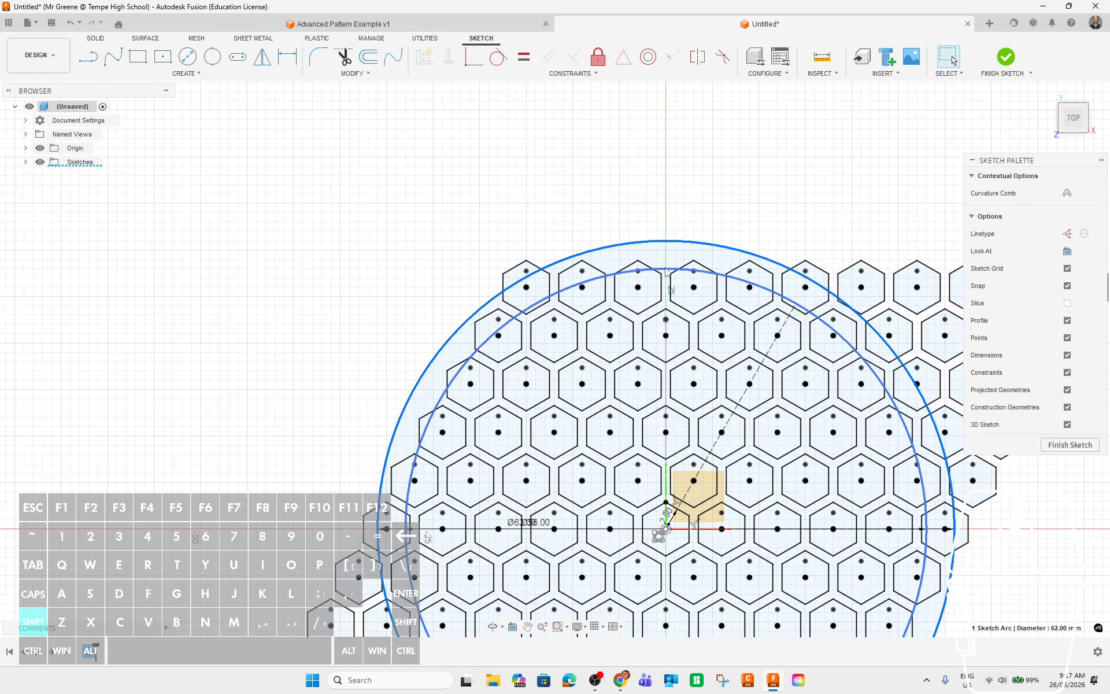
{"action": "middle_click_drag", "start_coordinate": [660, 204], "coordinate": [532, 141]}
{"action": "scroll", "coordinate": [609, 220], "scroll_direction": "up", "scroll_amount": 3}
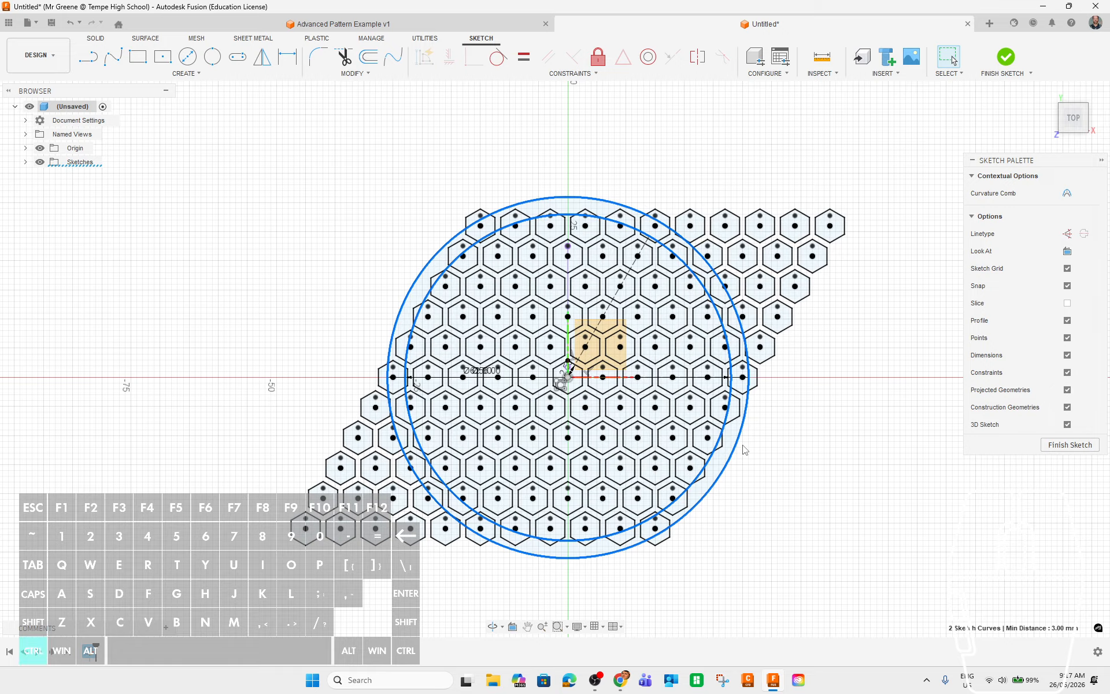
{"action": "key", "text": "ctrl+c"}
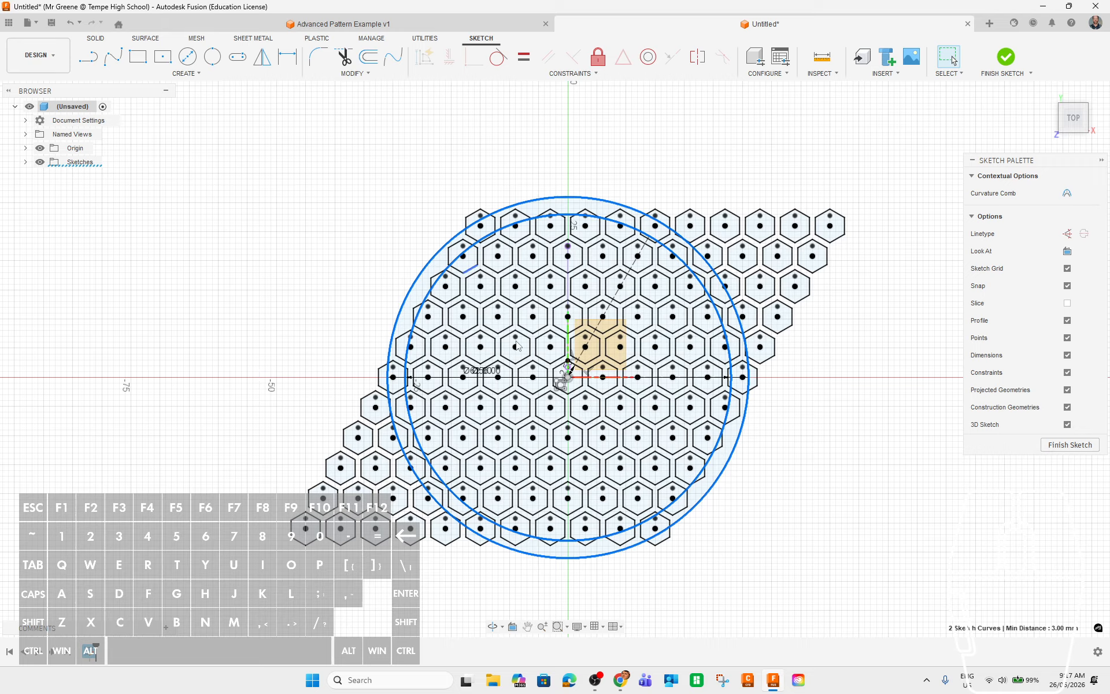
{"action": "left_click", "coordinate": [1006, 57]}
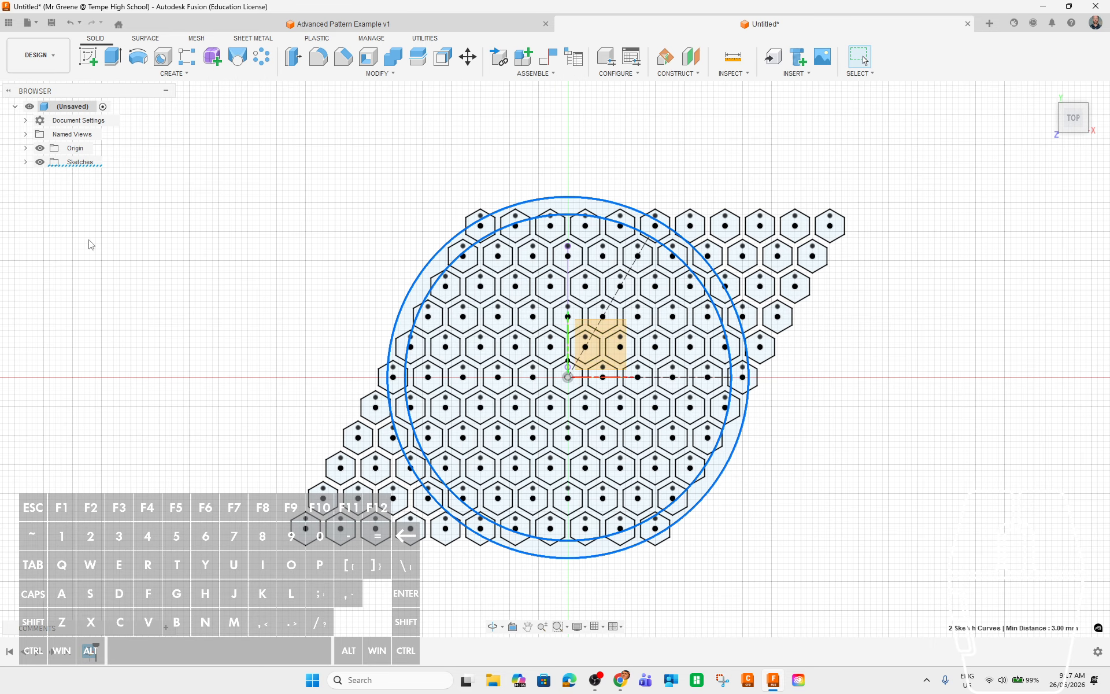
Step: Create a new sketch on the same horizontal origin plane, paste the two concentric circles in place, and finish it
{"action": "left_click", "coordinate": [89, 57]}
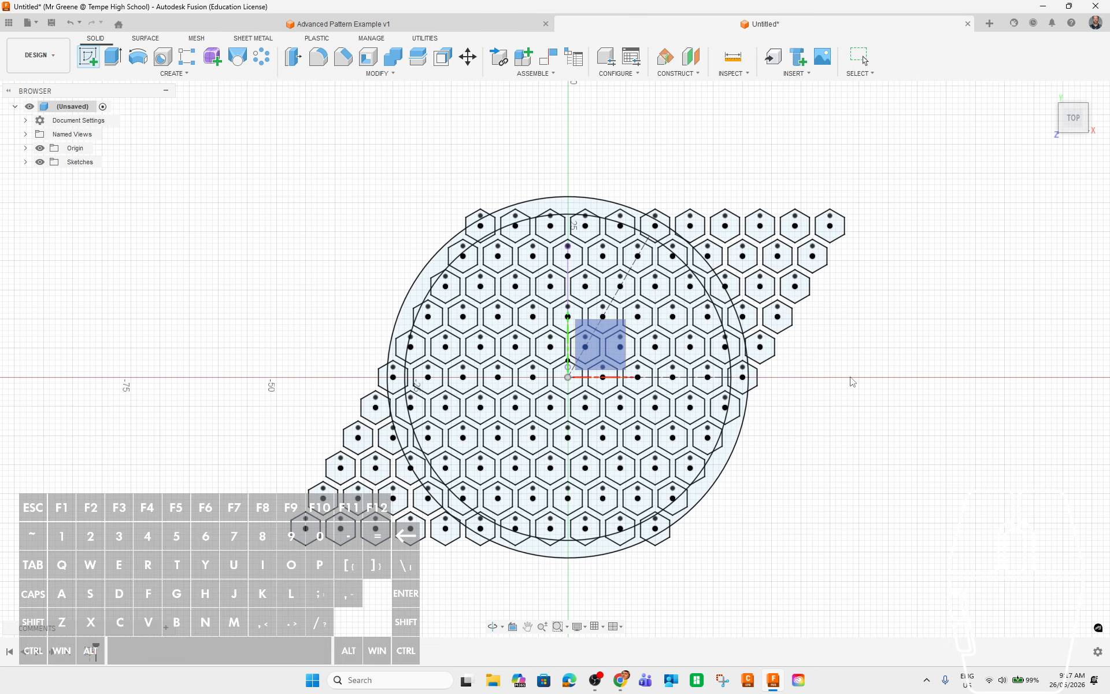
{"action": "middle_click_drag", "start_coordinate": [854, 407], "coordinate": [775, 360], "text": "shift"}
{"action": "left_click", "coordinate": [599, 346]}
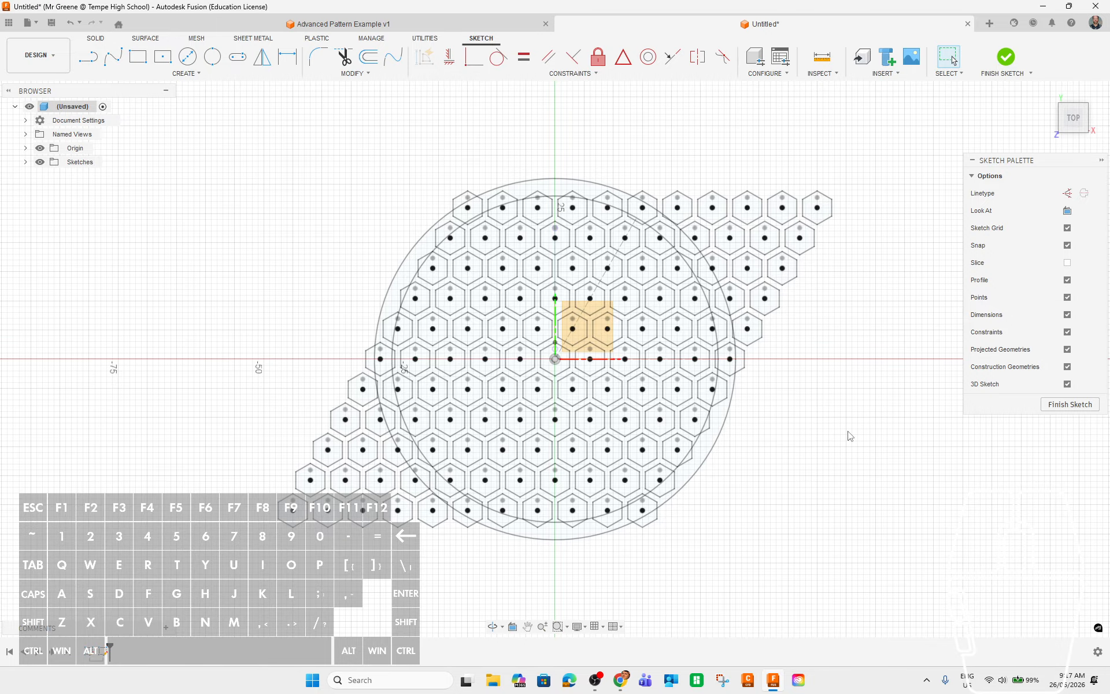
{"action": "right_click", "coordinate": [797, 400]}
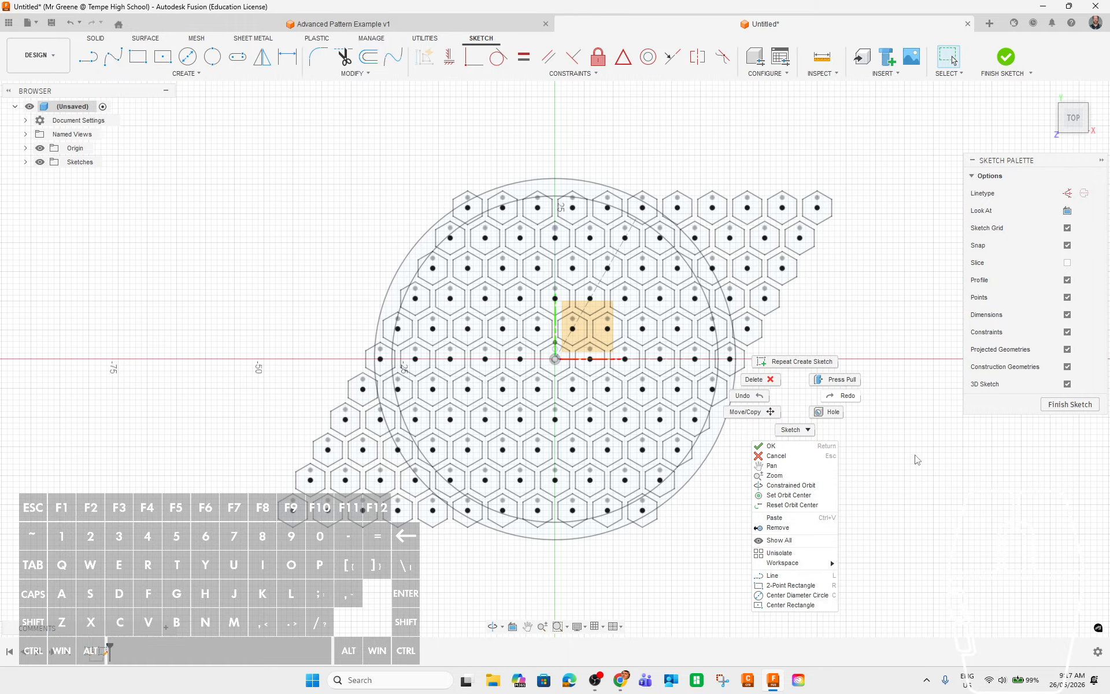
{"action": "left_click", "coordinate": [935, 442]}
{"action": "key", "text": "ctrl+v"}
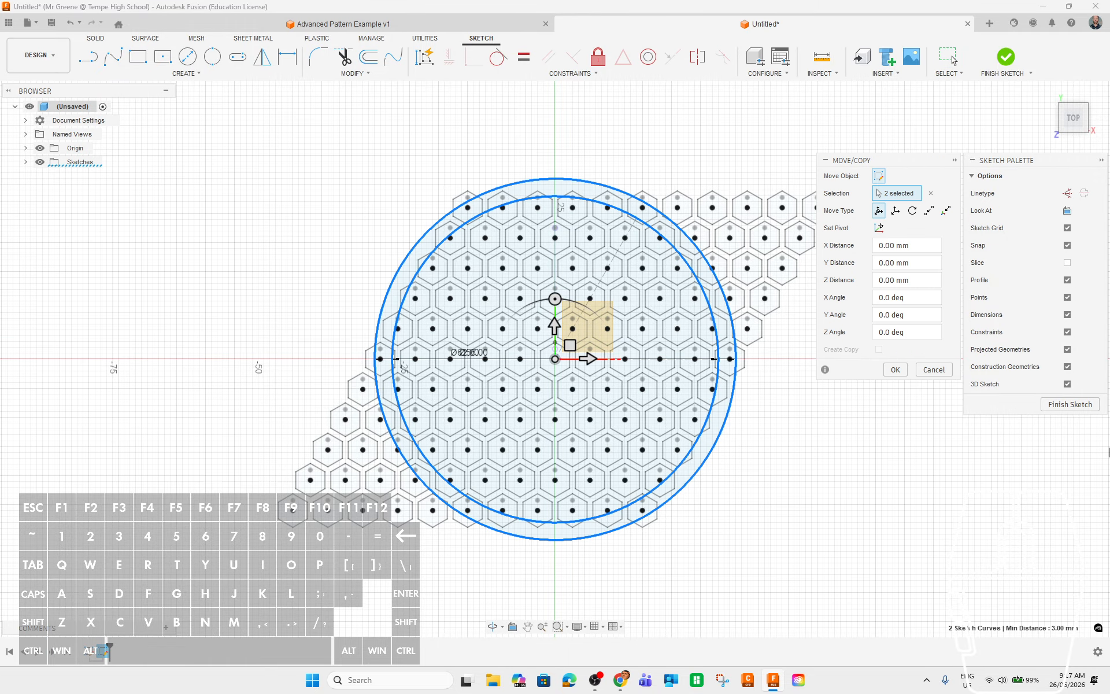
{"action": "left_click", "coordinate": [1071, 405]}
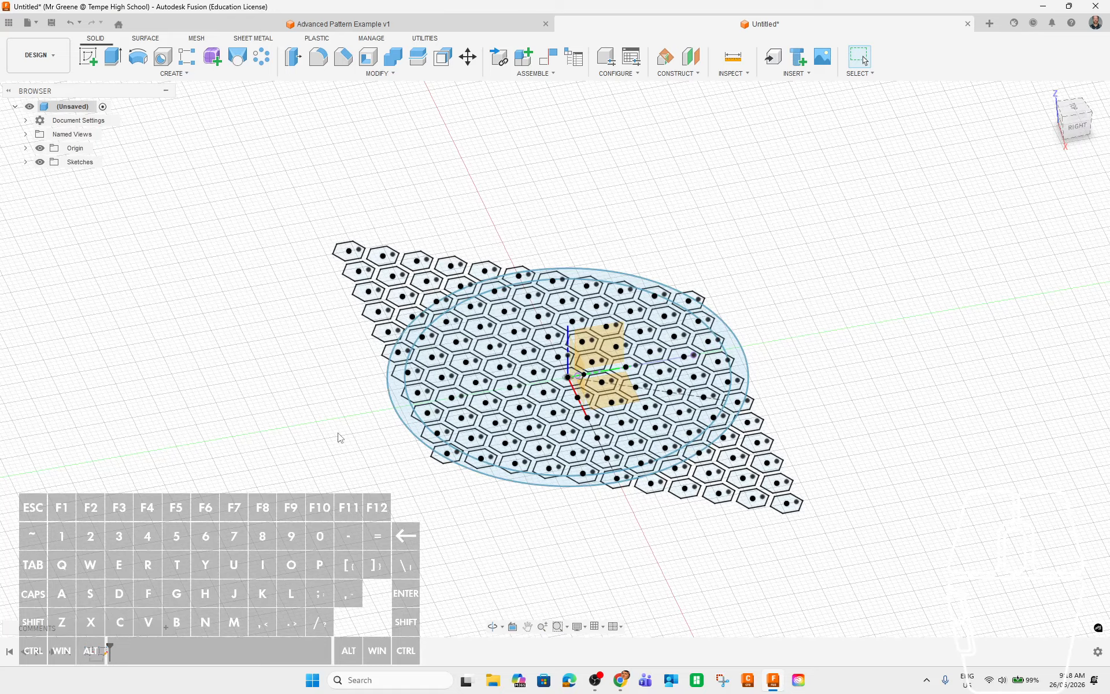
Step: Extrude the honeycomb web profile between the hexagons inside the inner circle 2 mm as a new body
{"action": "middle_click_drag", "start_coordinate": [800, 374], "coordinate": [631, 351]}
{"action": "scroll", "coordinate": [630, 351], "scroll_direction": "up", "scroll_amount": 2}
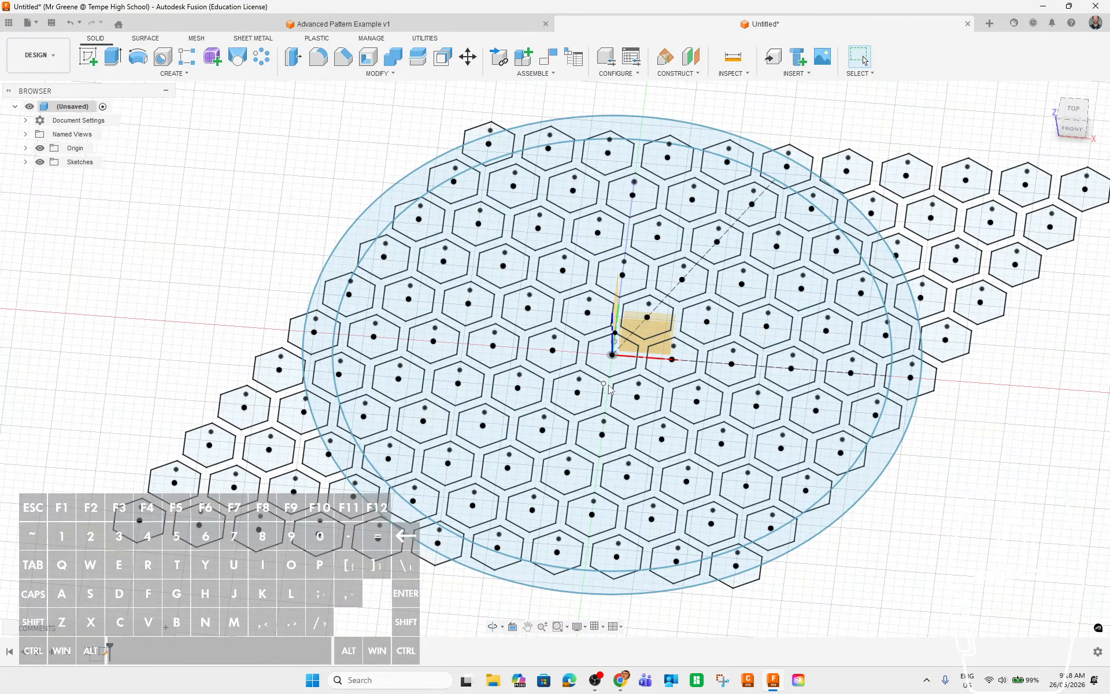
{"action": "scroll", "coordinate": [610, 388], "scroll_direction": "up", "scroll_amount": 2}
{"action": "left_click", "coordinate": [612, 386]}
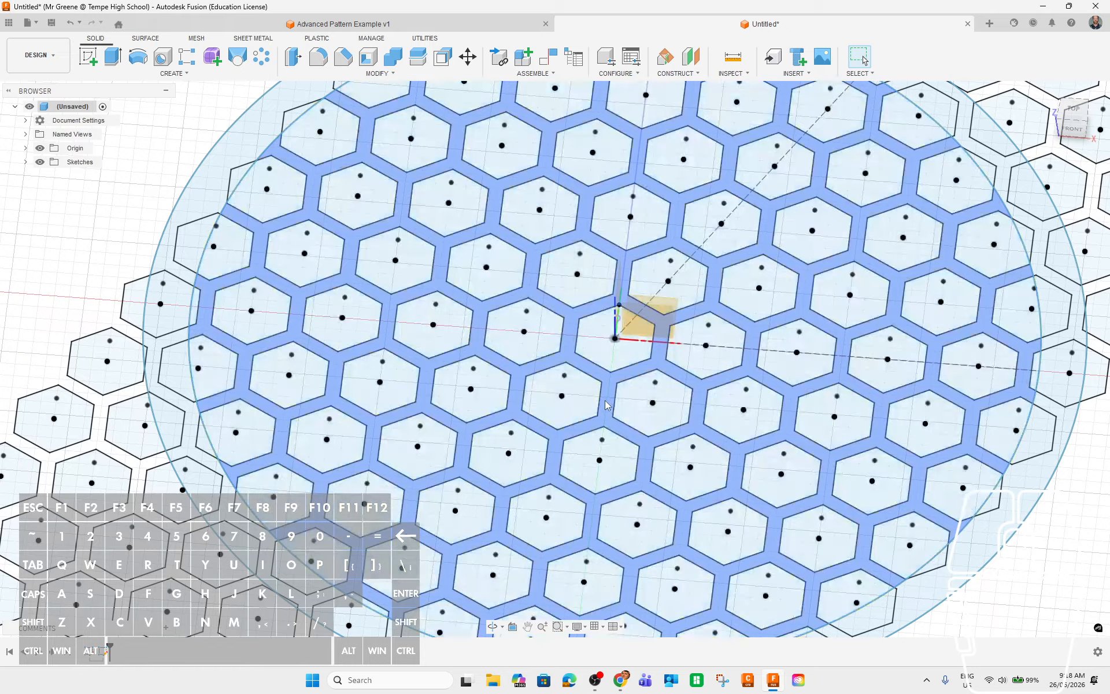
{"action": "left_click", "coordinate": [606, 402]}
{"action": "scroll", "coordinate": [848, 441], "scroll_direction": "down", "scroll_amount": 3}
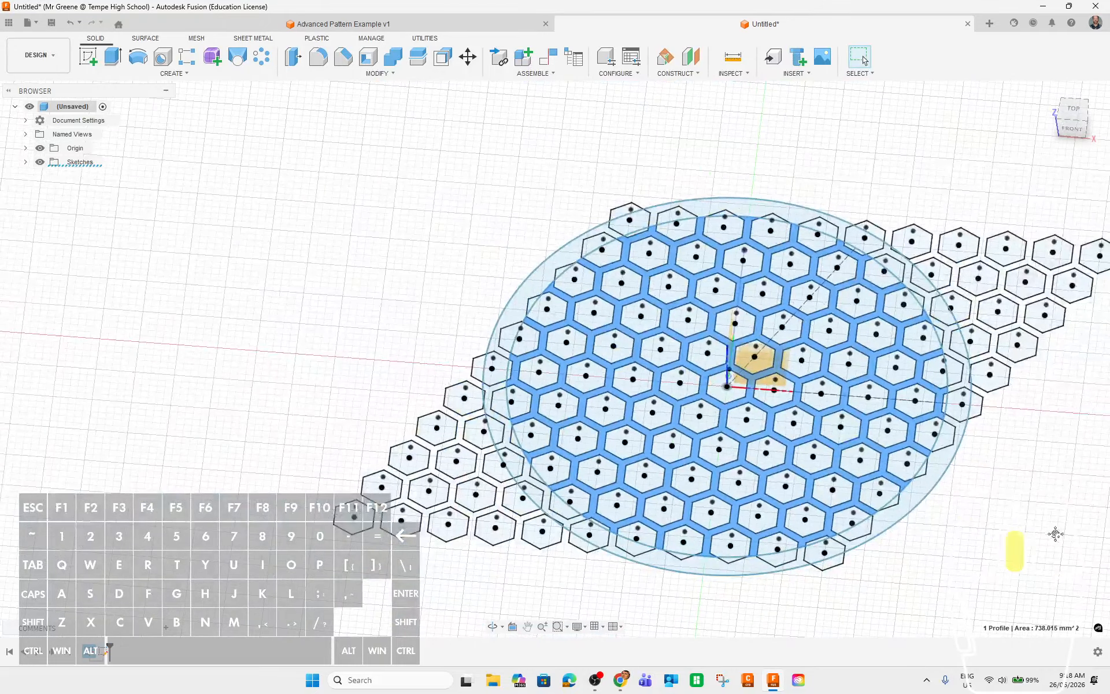
{"action": "middle_click_drag", "start_coordinate": [1056, 535], "coordinate": [956, 481]}
{"action": "left_click", "coordinate": [113, 56]}
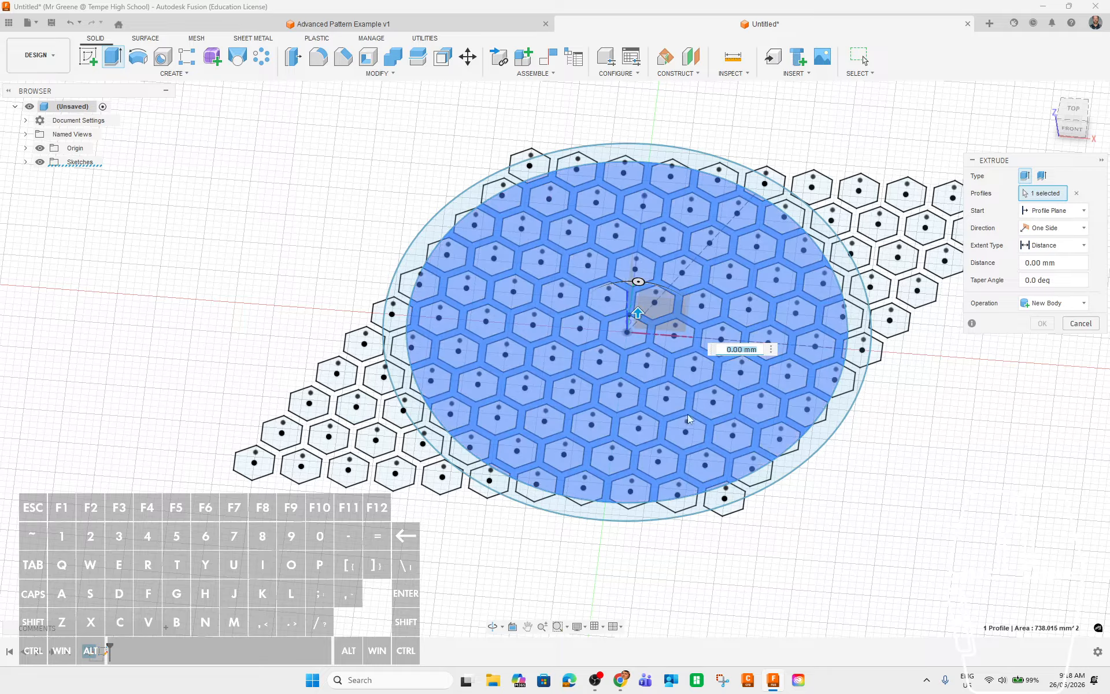
{"action": "type", "text": "1"}
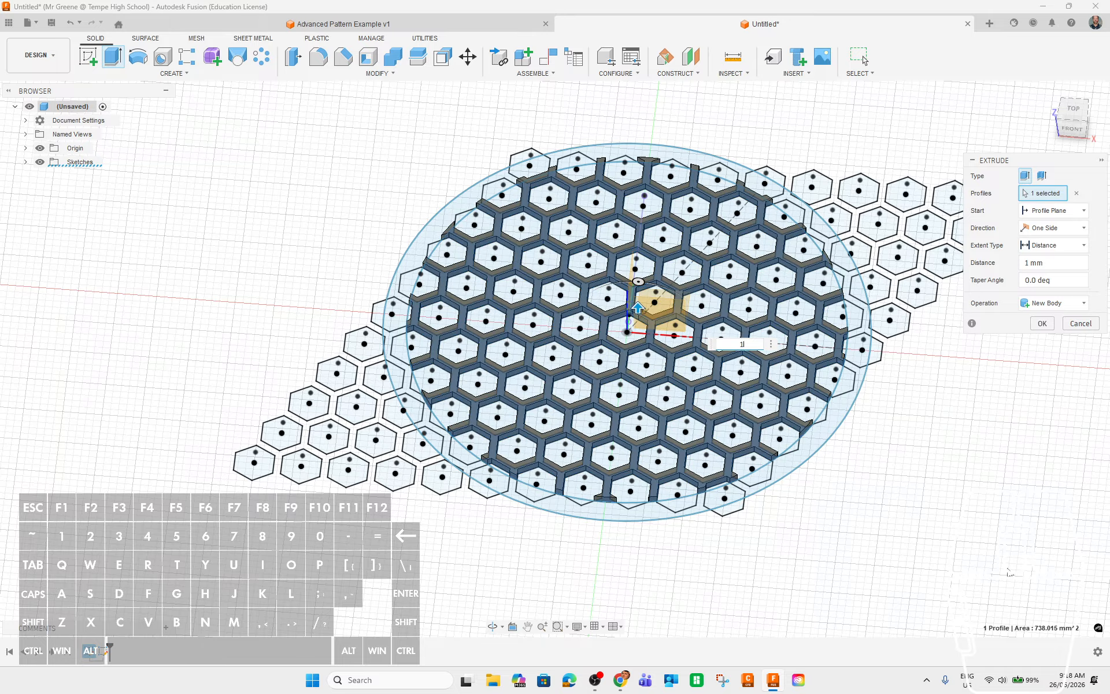
{"action": "mouse_move", "coordinate": [879, 558]}
{"action": "middle_mouse_down", "text": "shift"}
{"action": "mouse_move", "coordinate": [879, 523]}
{"action": "mouse_move", "coordinate": [890, 587]}
{"action": "mouse_move", "coordinate": [898, 581]}
{"action": "mouse_move", "coordinate": [904, 599]}
{"action": "mouse_move", "coordinate": [872, 543]}
{"action": "mouse_move", "coordinate": [887, 560]}
{"action": "middle_mouse_up", "text": "shift"}
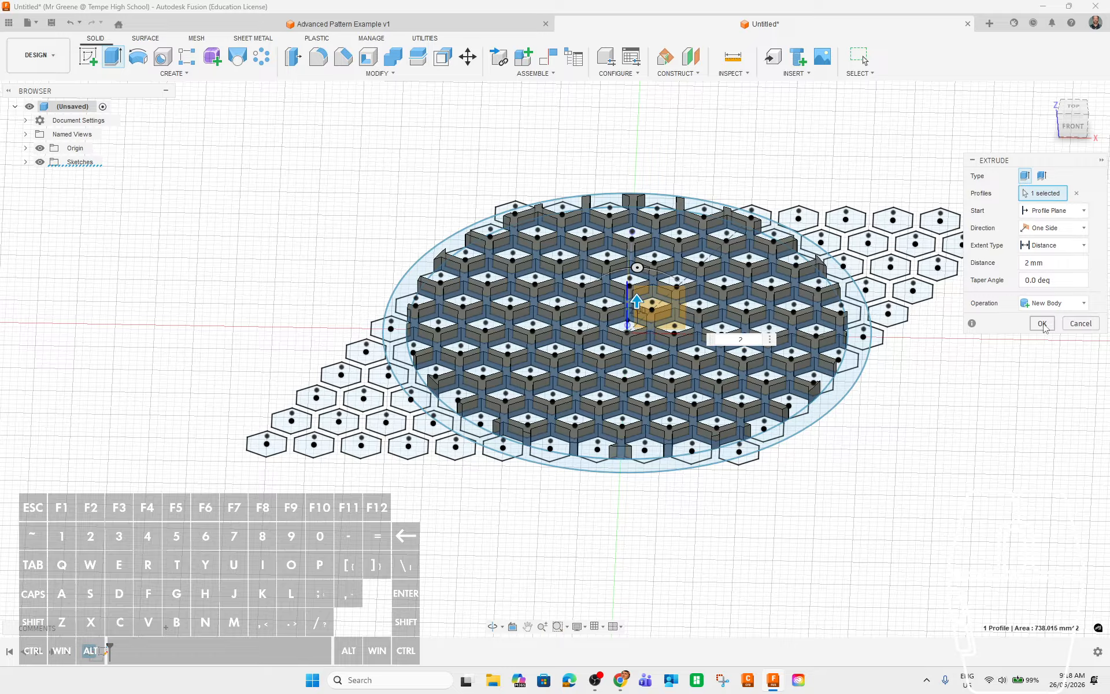
{"action": "left_click", "coordinate": [1043, 324]}
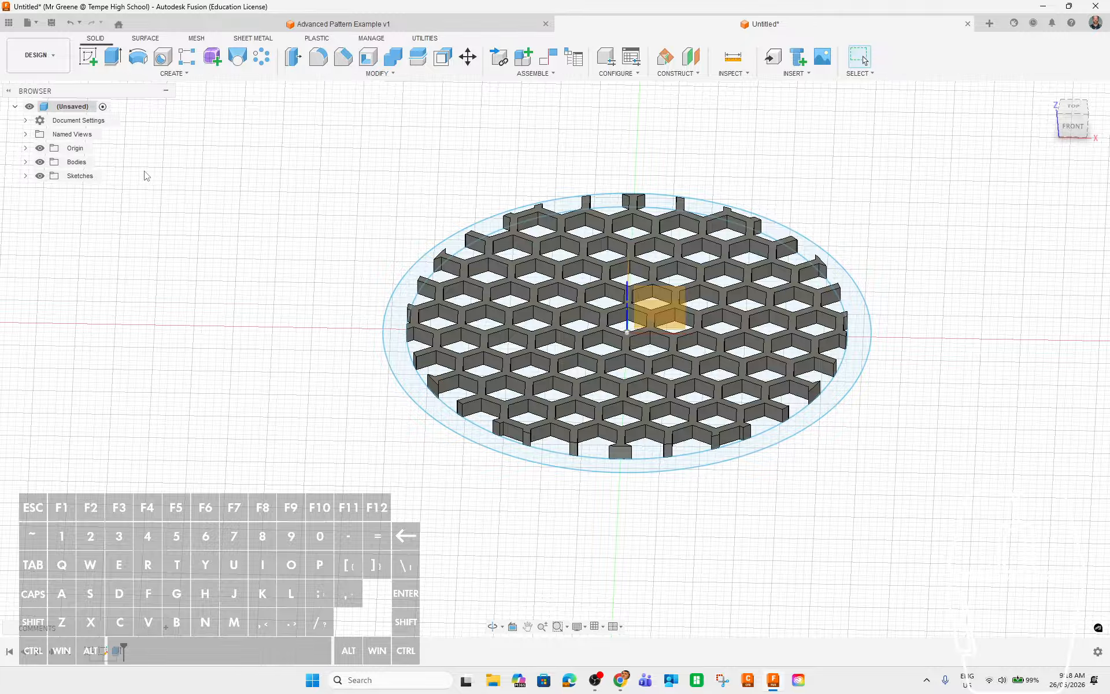
Step: Expand the design's list of sketches and toggle the hexagon sketch's visibility to check what it contains, leaving it hidden
{"action": "left_click", "coordinate": [25, 175]}
{"action": "left_click", "coordinate": [50, 190]}
{"action": "left_click", "coordinate": [50, 191]}
{"action": "left_click", "coordinate": [50, 191]}
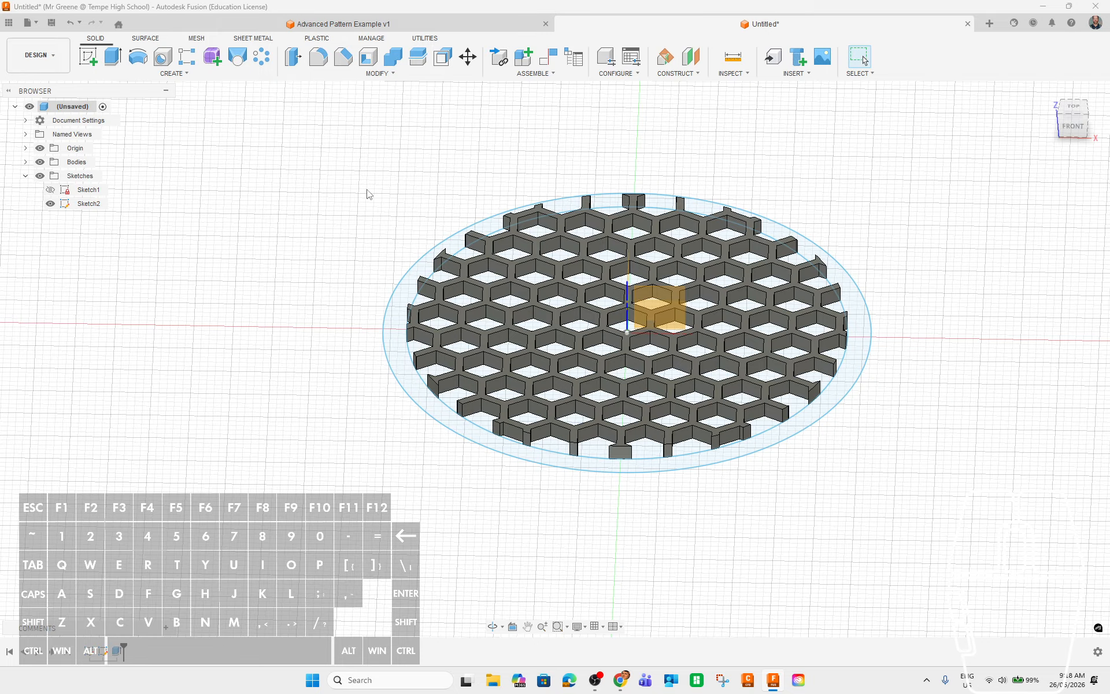
Step: Extrude the outer ring between the two concentric circles 3 mm and join it to the honeycomb body
{"action": "middle_click_drag", "start_coordinate": [367, 193], "coordinate": [353, 235], "text": "shift"}
{"action": "middle_click_drag", "start_coordinate": [958, 550], "coordinate": [948, 502], "text": "shift"}
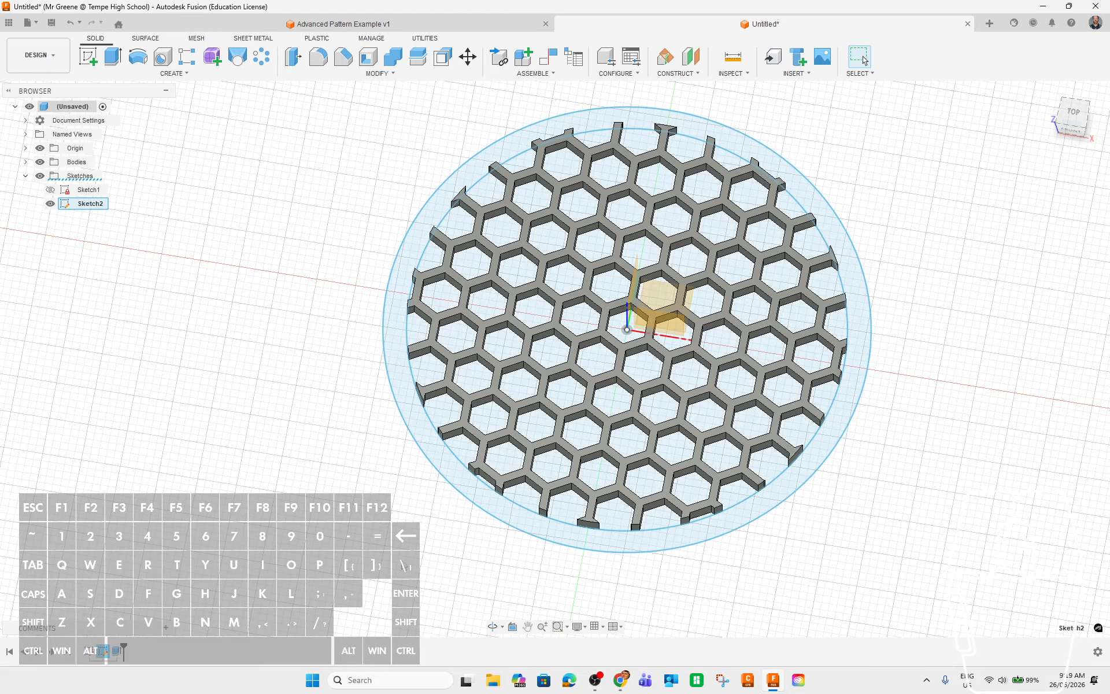
{"action": "left_click", "coordinate": [858, 284]}
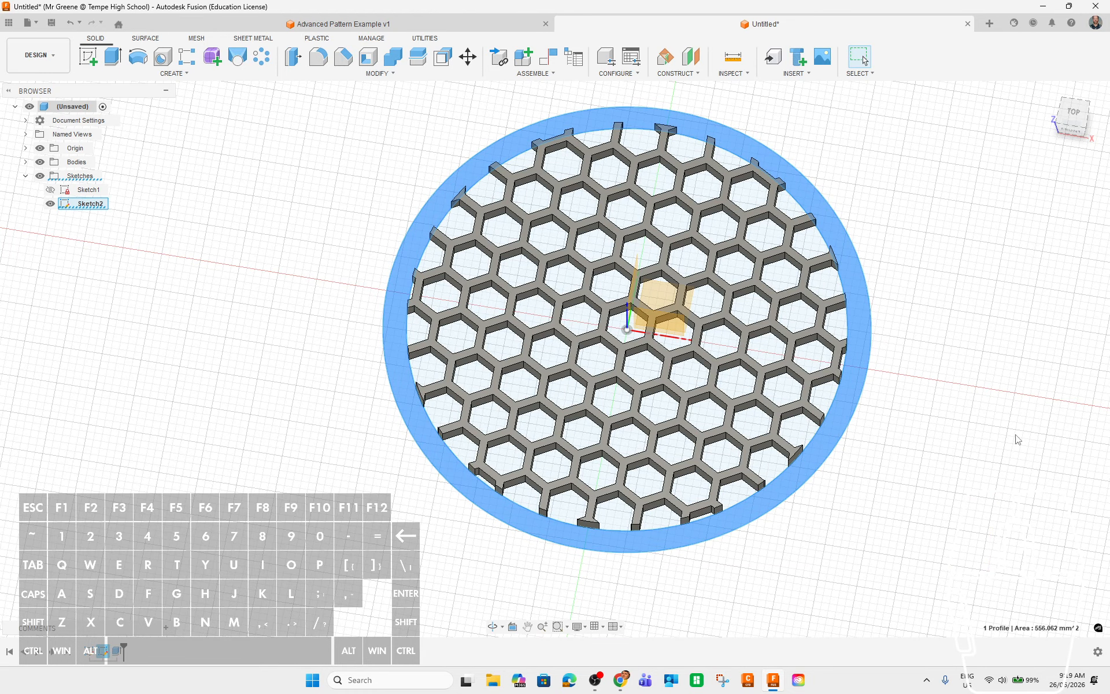
{"action": "left_click", "coordinate": [113, 58]}
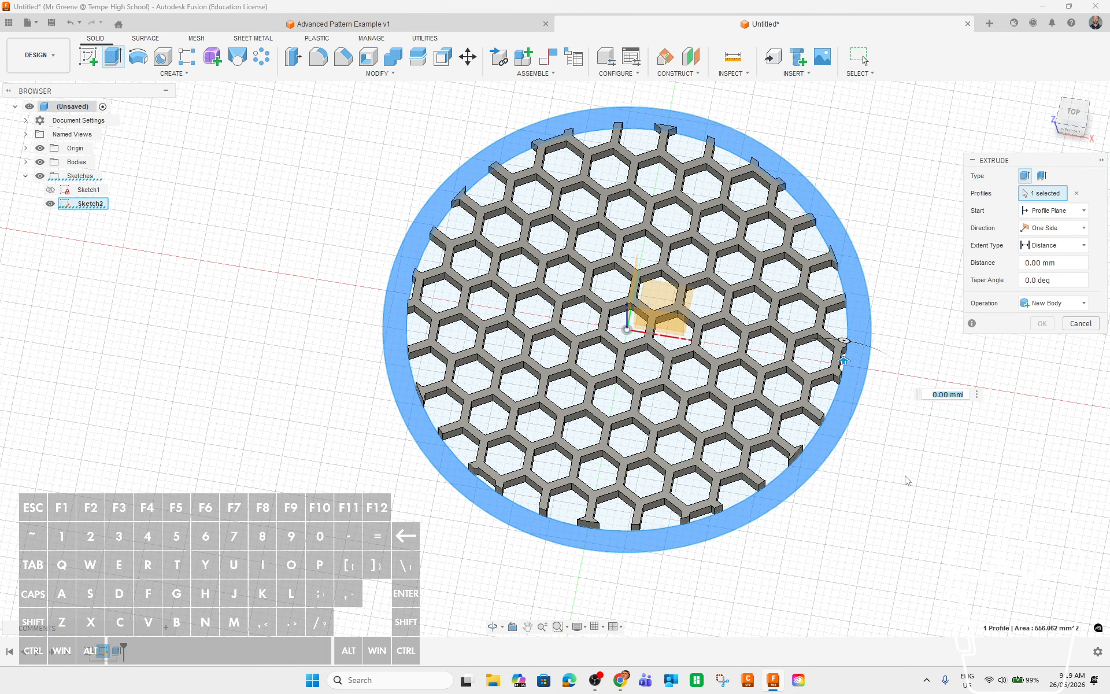
{"action": "type", "text": "2"}
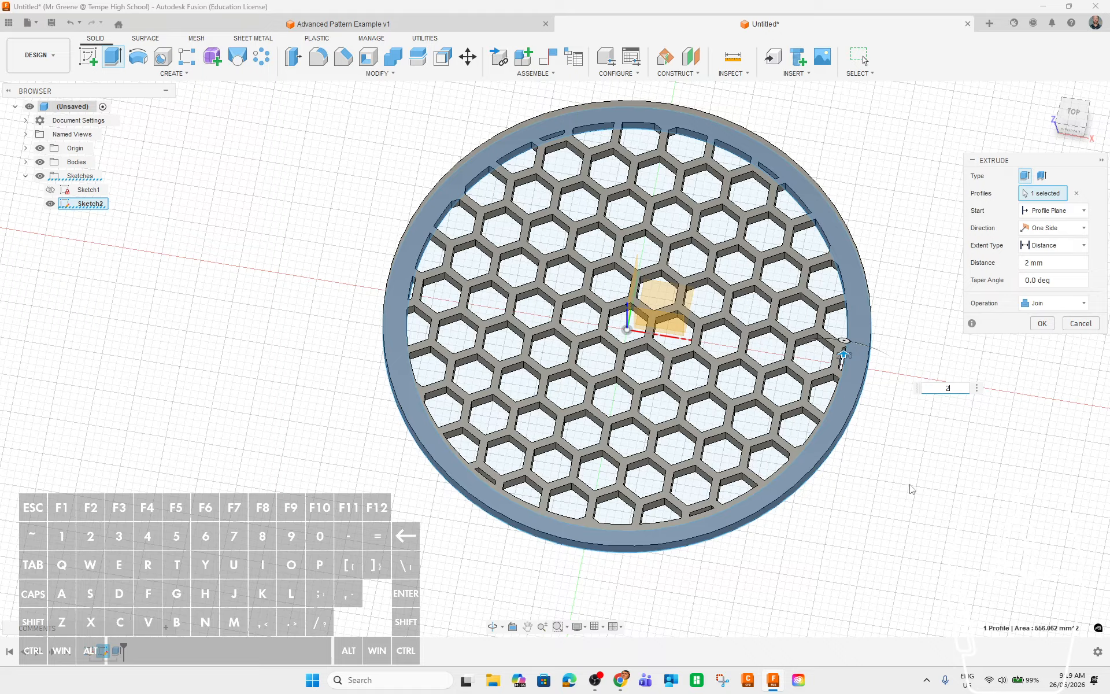
{"action": "middle_click_drag", "start_coordinate": [920, 526], "coordinate": [907, 479], "text": "shift"}
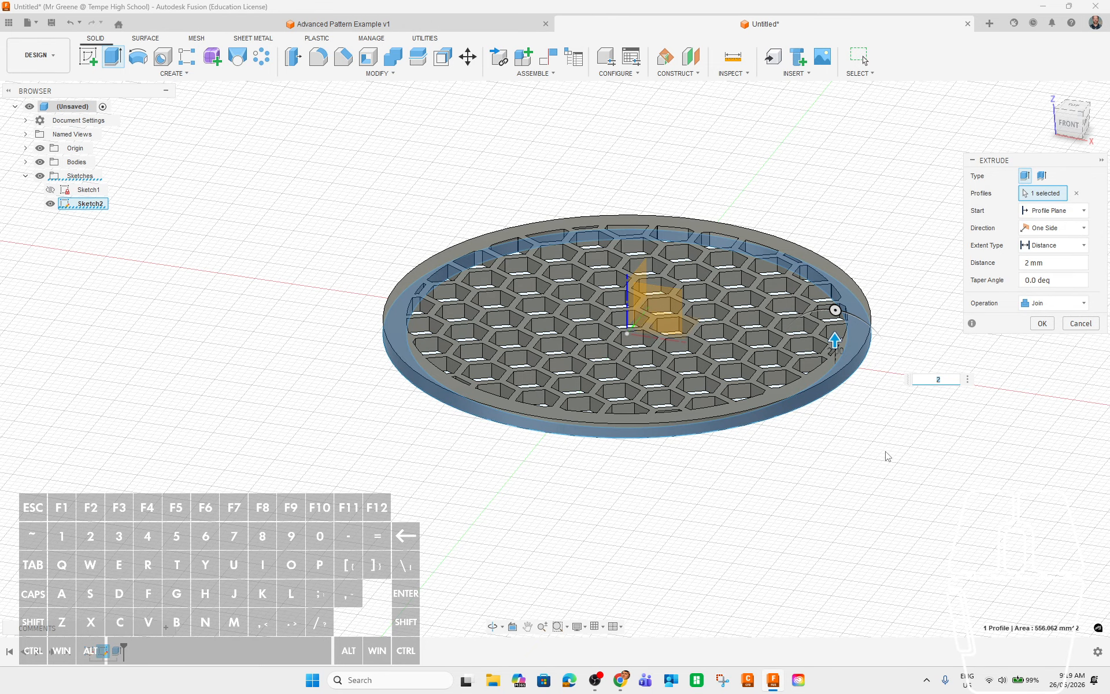
{"action": "type", "text": "3"}
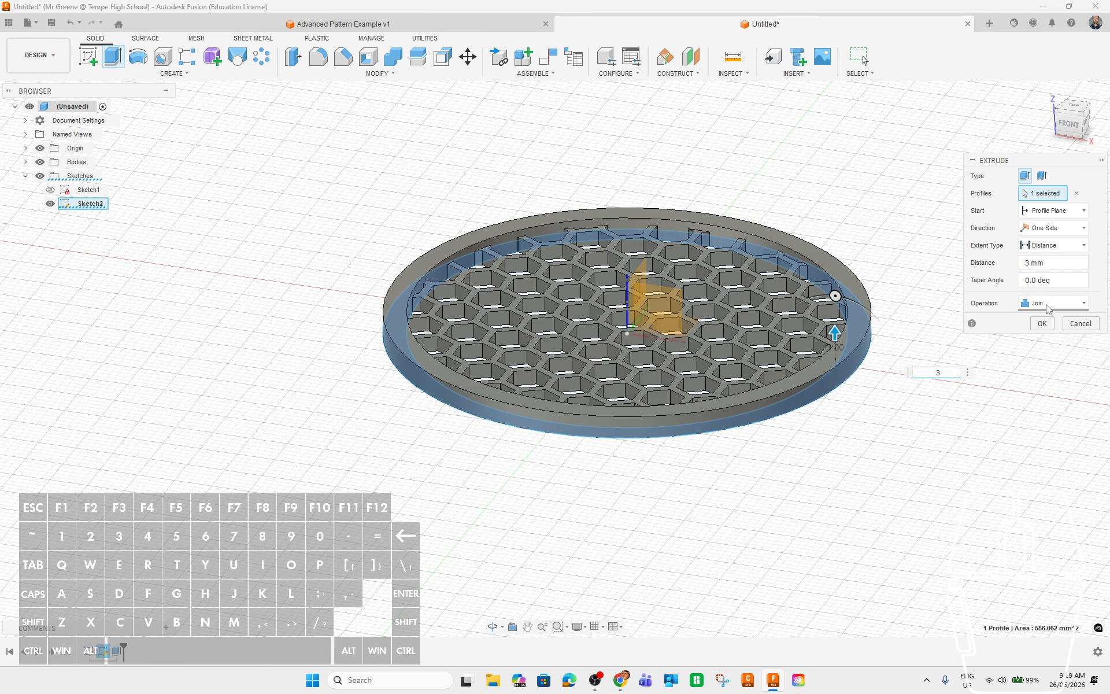
{"action": "left_click", "coordinate": [1043, 324]}
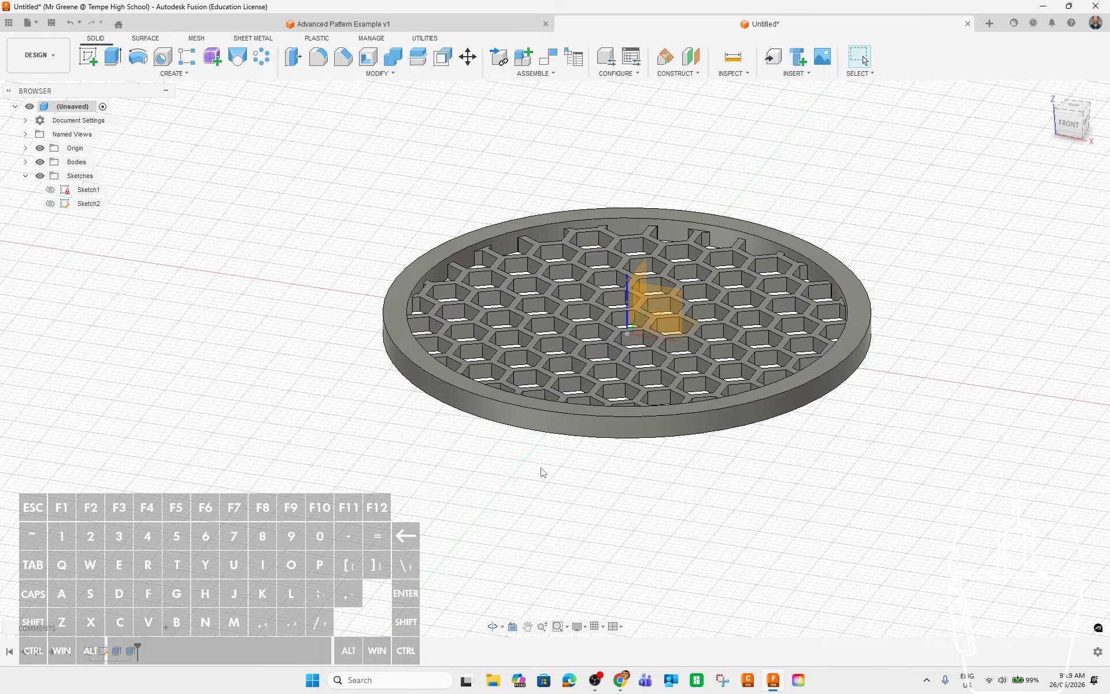
Step: Hide the origin planes and axes so that only the finished body is displayed
{"action": "middle_click_drag", "start_coordinate": [976, 503], "coordinate": [143, 215], "text": "shift"}
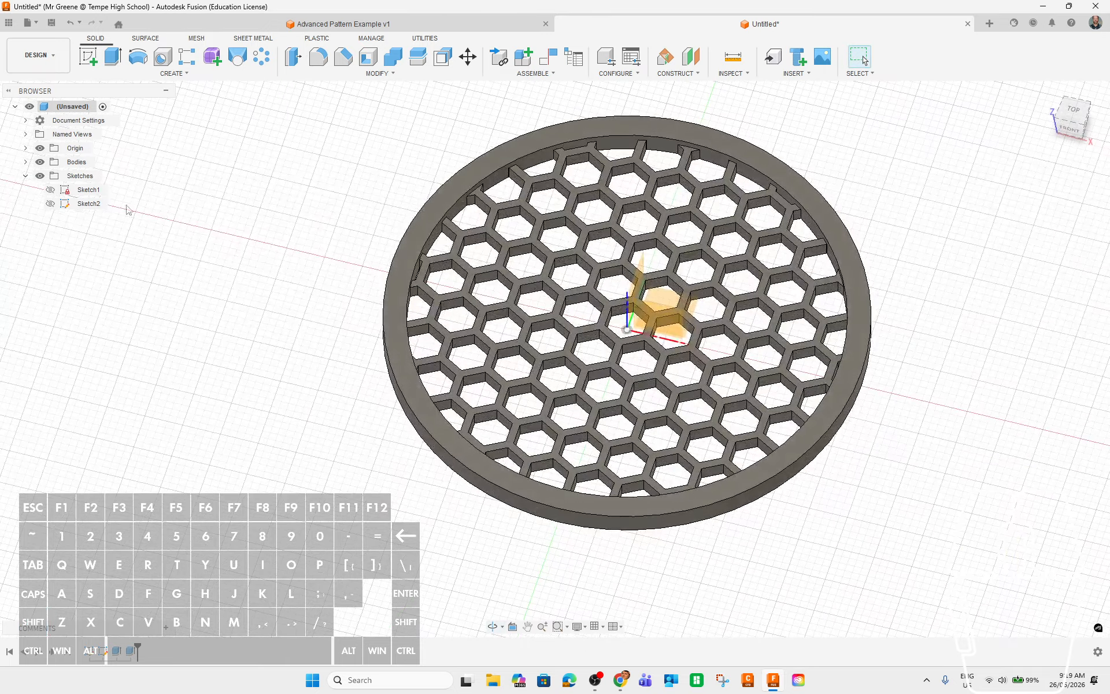
{"action": "left_click", "coordinate": [40, 149]}
Step: Examine the finished honeycomb disc and its raised rim from several angles, including straight from the right side
{"action": "middle_click_drag", "start_coordinate": [760, 515], "coordinate": [775, 395], "text": "shift"}
{"action": "middle_click_drag", "start_coordinate": [937, 456], "coordinate": [906, 503]}
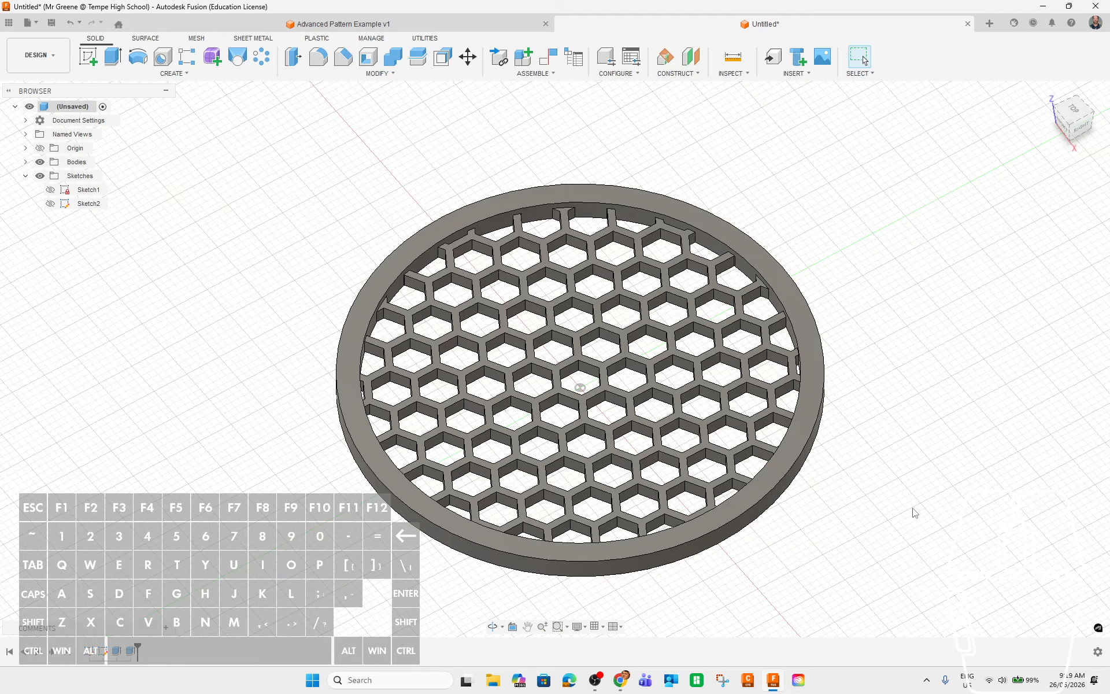
{"action": "middle_click_drag", "start_coordinate": [907, 536], "coordinate": [879, 494], "text": "shift"}
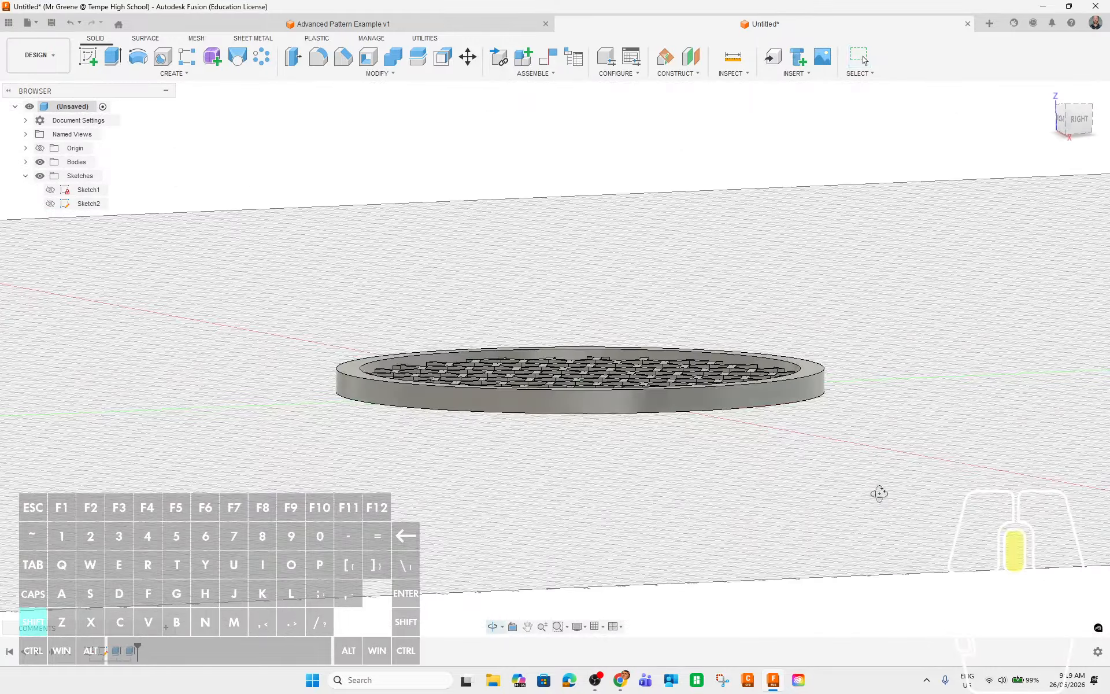
{"action": "left_click", "coordinate": [1075, 119]}
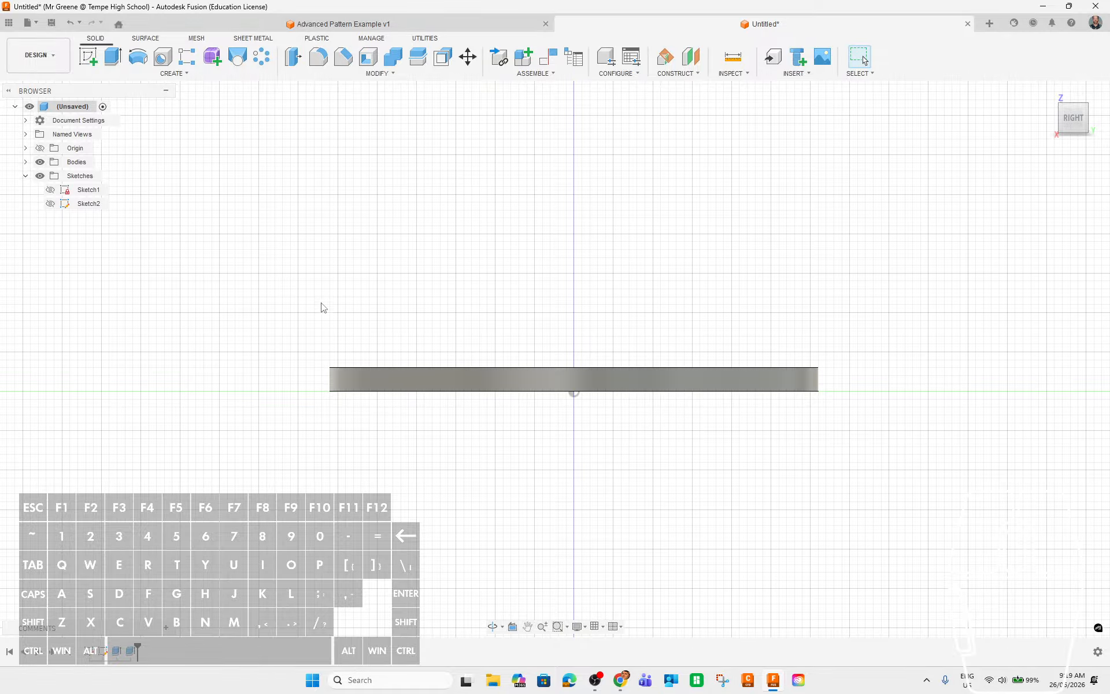
{"action": "middle_click_drag", "start_coordinate": [485, 293], "coordinate": [1018, 437], "text": "shift"}
{"action": "middle_click_drag", "start_coordinate": [889, 462], "coordinate": [895, 397], "text": "shift"}
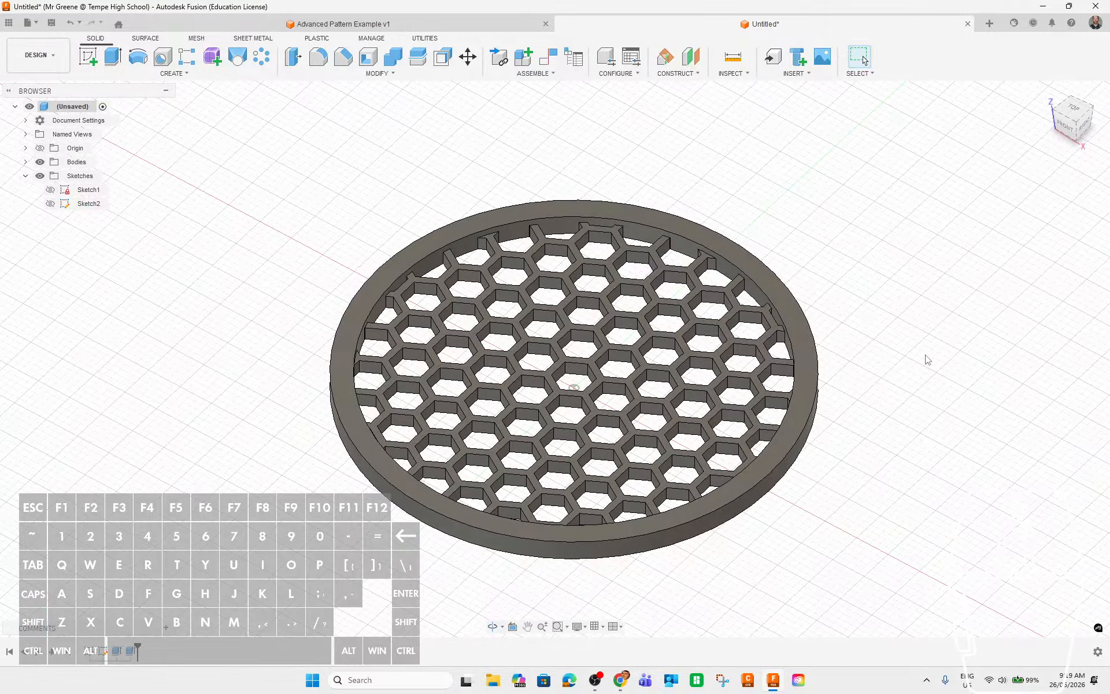
{"action": "middle_click_drag", "start_coordinate": [931, 463], "coordinate": [931, 430]}
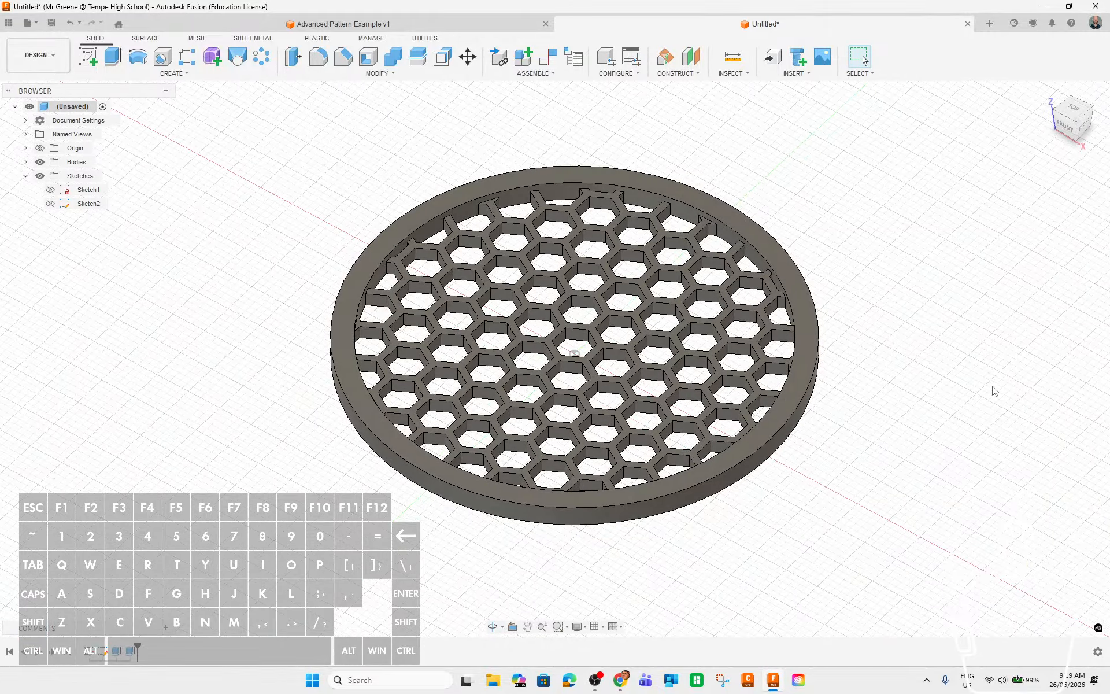
{"action": "middle_click_drag", "start_coordinate": [995, 391], "coordinate": [900, 347]}
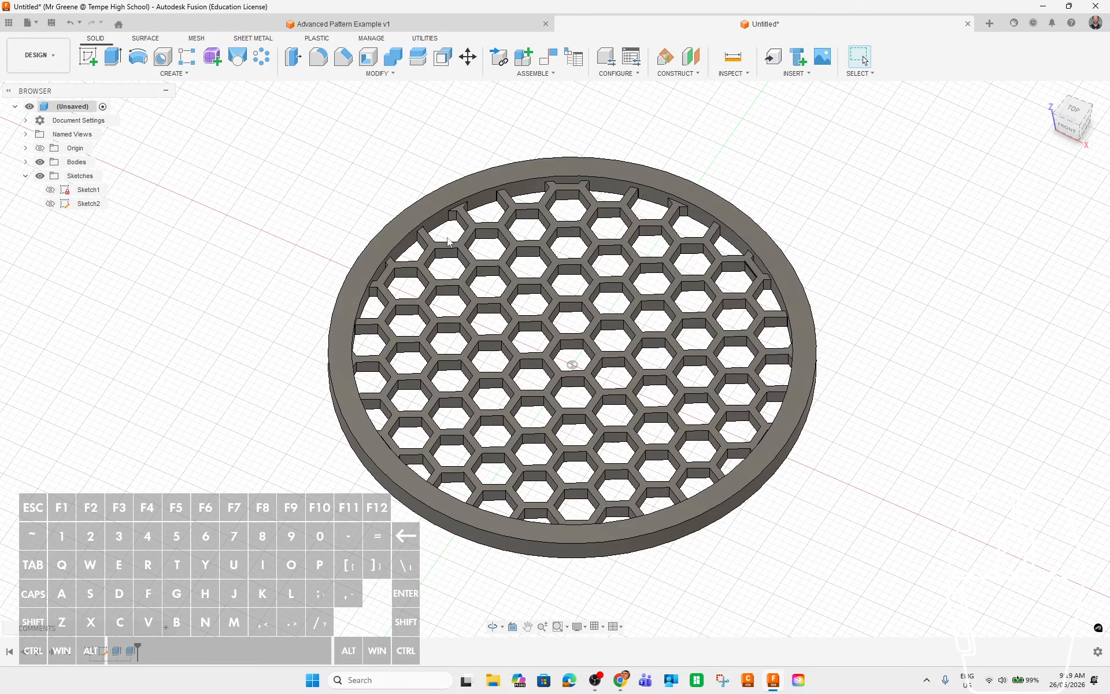